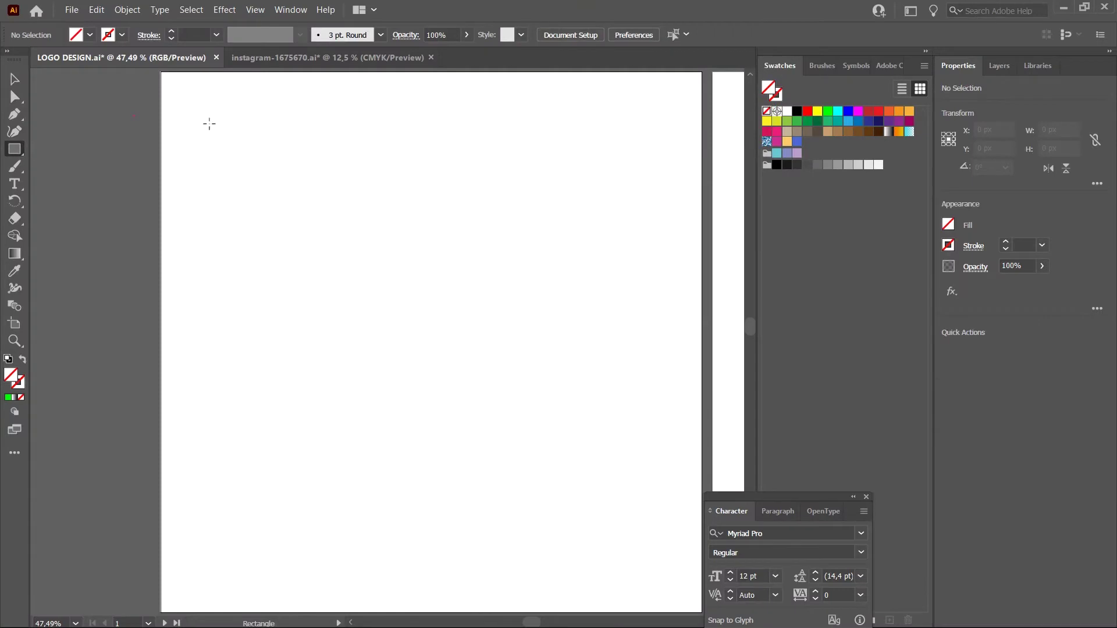
- Draw a tall rectangle and centre it horizontally and vertically on the artboard
{"action": "left_click_drag", "start_coordinate": [209, 123], "coordinate": [530, 471]}
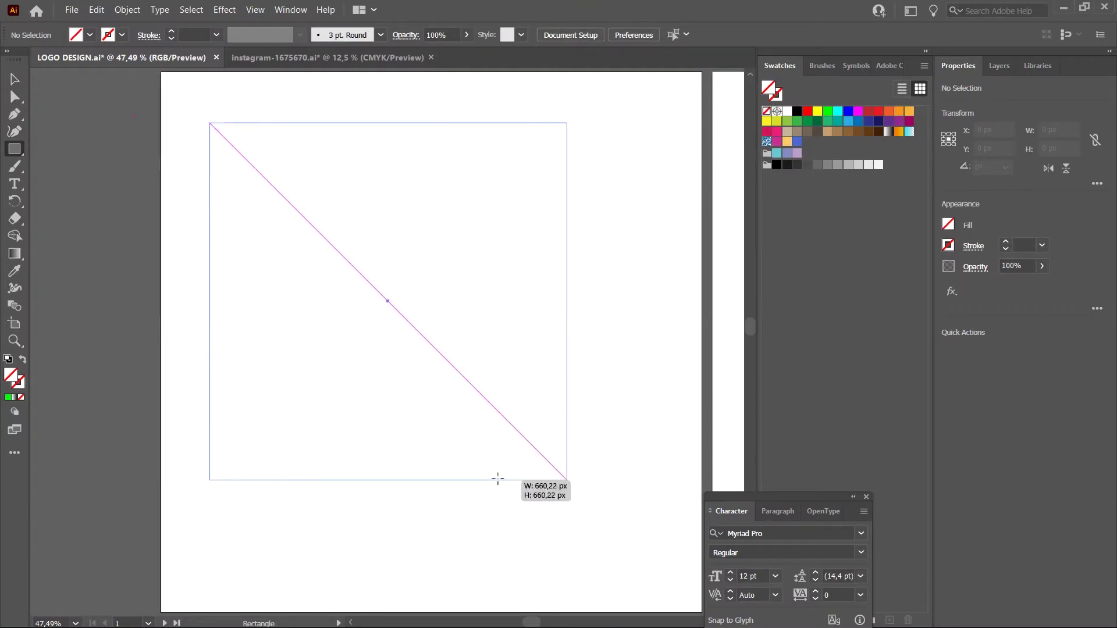
{"action": "mouse_move", "coordinate": [530, 471]}
{"action": "left_mouse_down"}
{"action": "mouse_move", "coordinate": [526, 531]}
{"action": "mouse_move", "coordinate": [538, 532]}
{"action": "left_mouse_up"}
{"action": "left_click", "coordinate": [997, 353]}
{"action": "left_click", "coordinate": [1064, 350]}
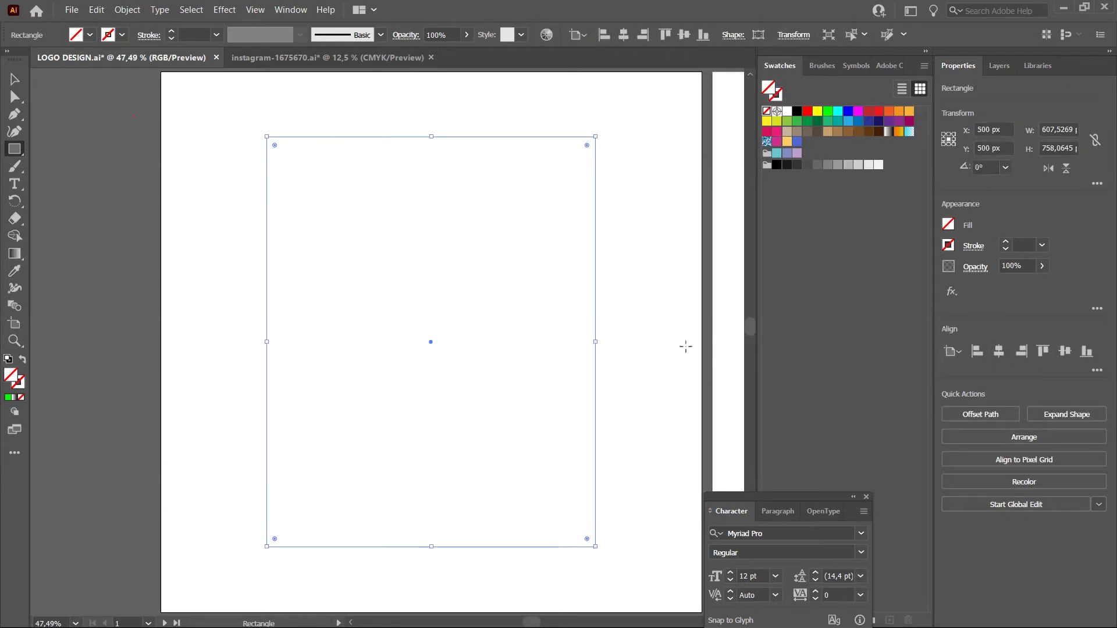
- Fill the rectangle with the dark green swatch
{"action": "left_click", "coordinate": [951, 229]}
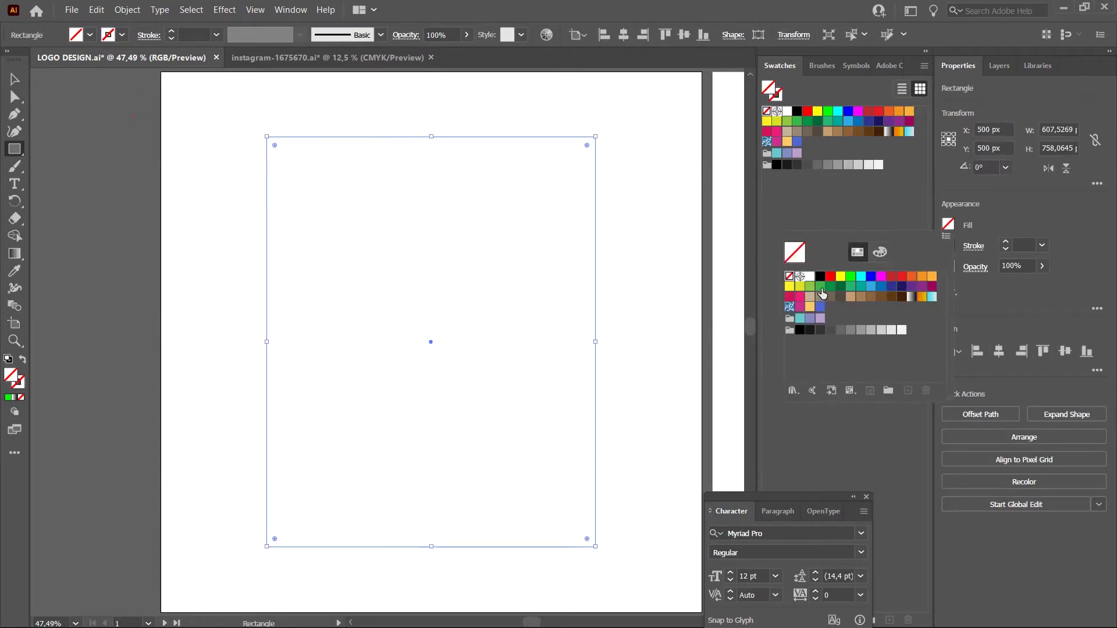
{"action": "left_click", "coordinate": [820, 287]}
{"action": "left_click", "coordinate": [830, 286]}
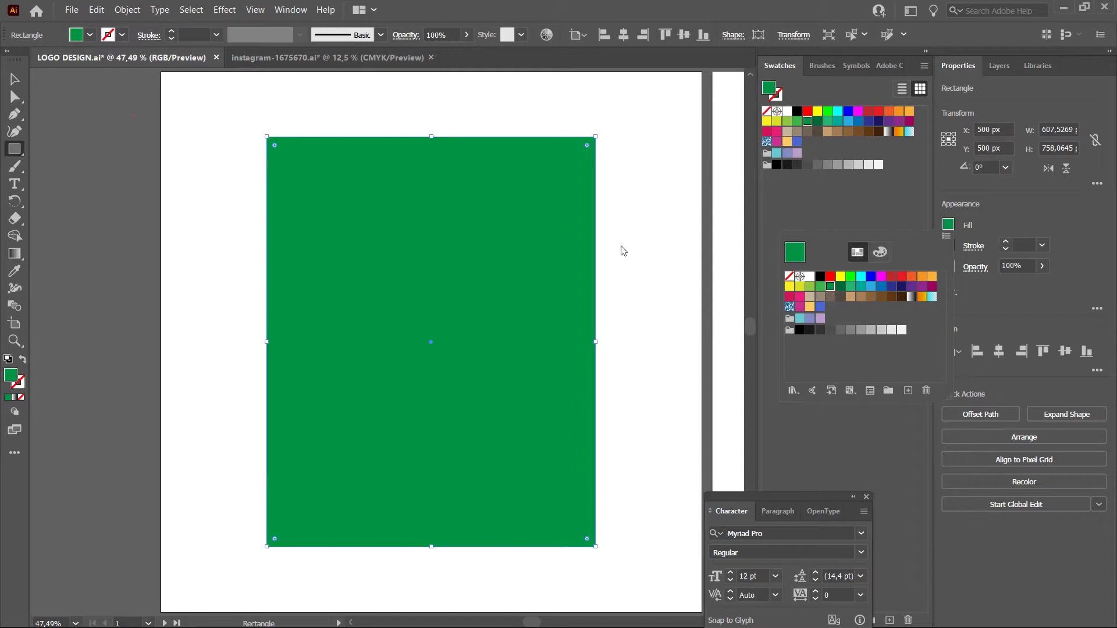
{"action": "left_click", "coordinate": [16, 84]}
{"action": "left_click", "coordinate": [14, 96]}
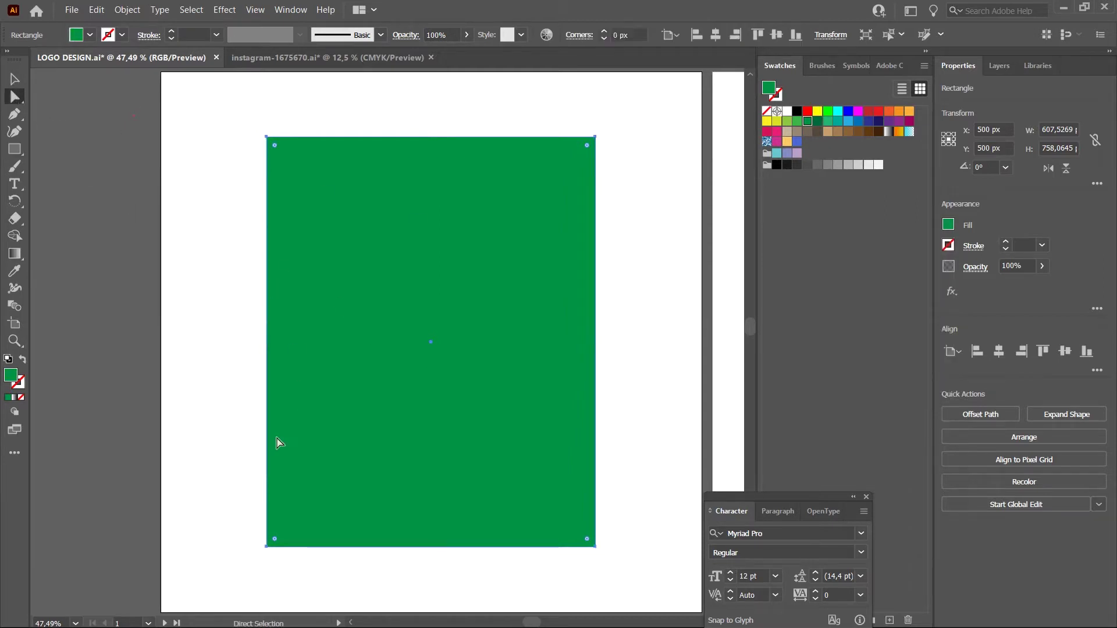
- Round the green rectangle's bottom corners with the corner widgets
{"action": "scroll", "coordinate": [547, 544], "scroll_direction": "right", "scroll_amount": 2}
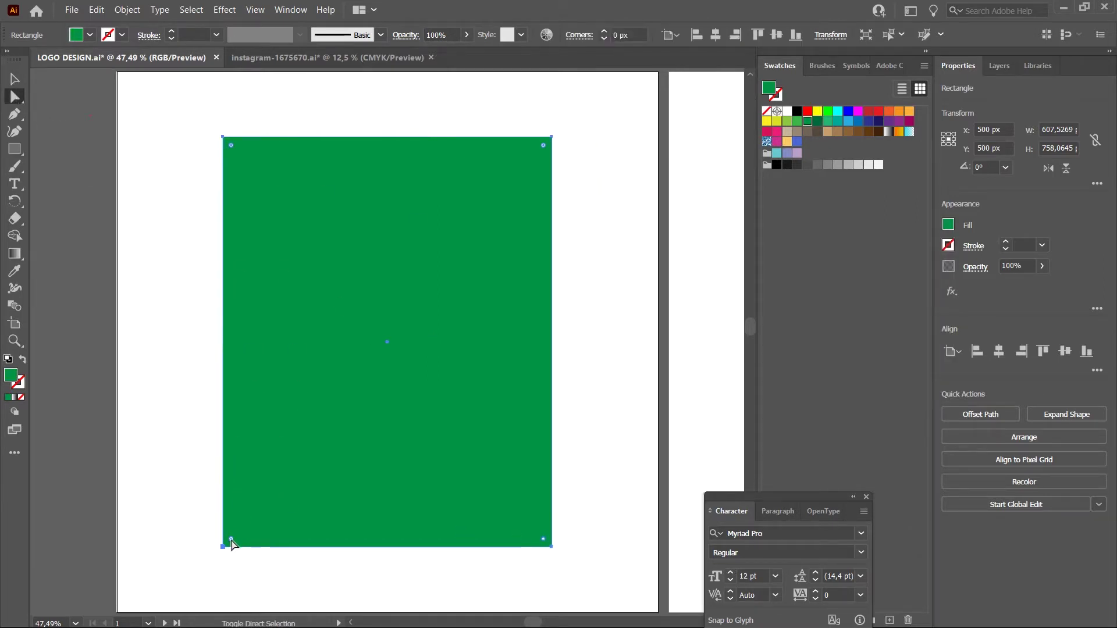
{"action": "left_click_drag", "start_coordinate": [231, 542], "coordinate": [262, 519]}
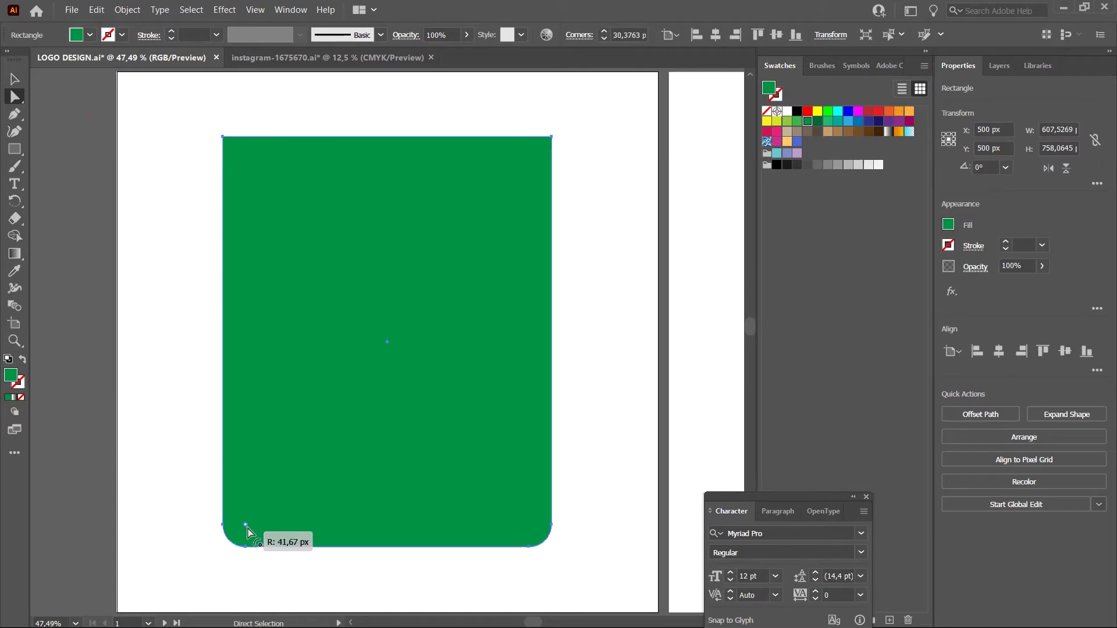
{"action": "key", "text": "v"}
{"action": "left_click", "coordinate": [140, 173]}
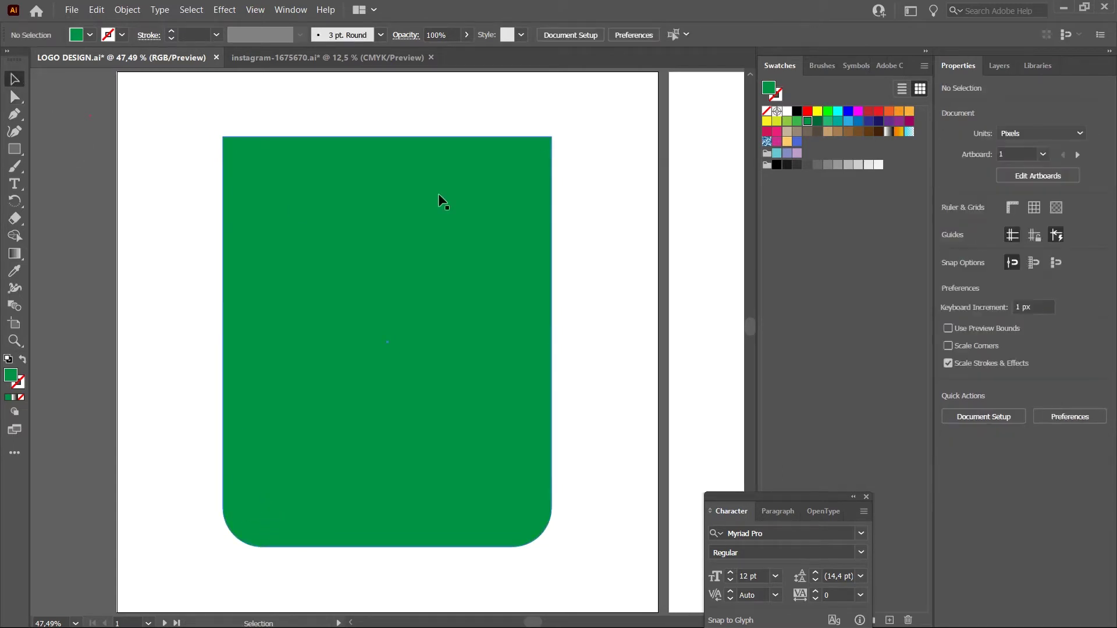
{"action": "left_click", "coordinate": [532, 194]}
- Shrink the body to about 405 × 418 px and move it lower on the artboard
{"action": "left_click_drag", "start_coordinate": [551, 137], "coordinate": [492, 214]}
{"action": "left_click_drag", "start_coordinate": [391, 205], "coordinate": [398, 255]}
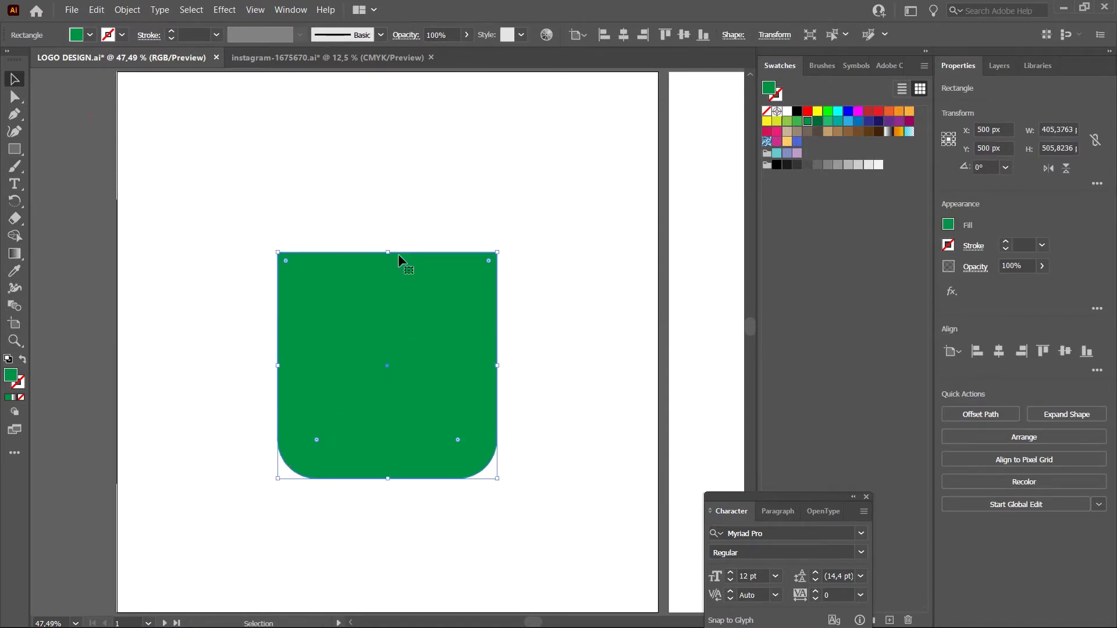
{"action": "left_click_drag", "start_coordinate": [386, 364], "coordinate": [410, 349]}
{"action": "left_click", "coordinate": [589, 279]}
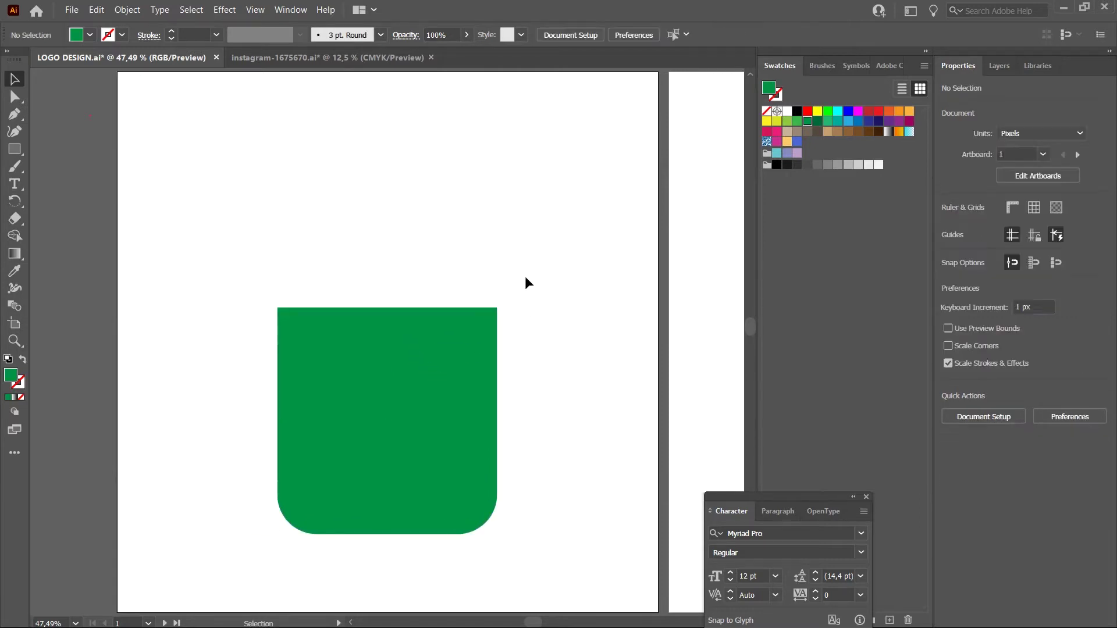
- Draw a 405 × 405 px green circle as wide as the body
{"action": "left_click", "coordinate": [396, 365]}
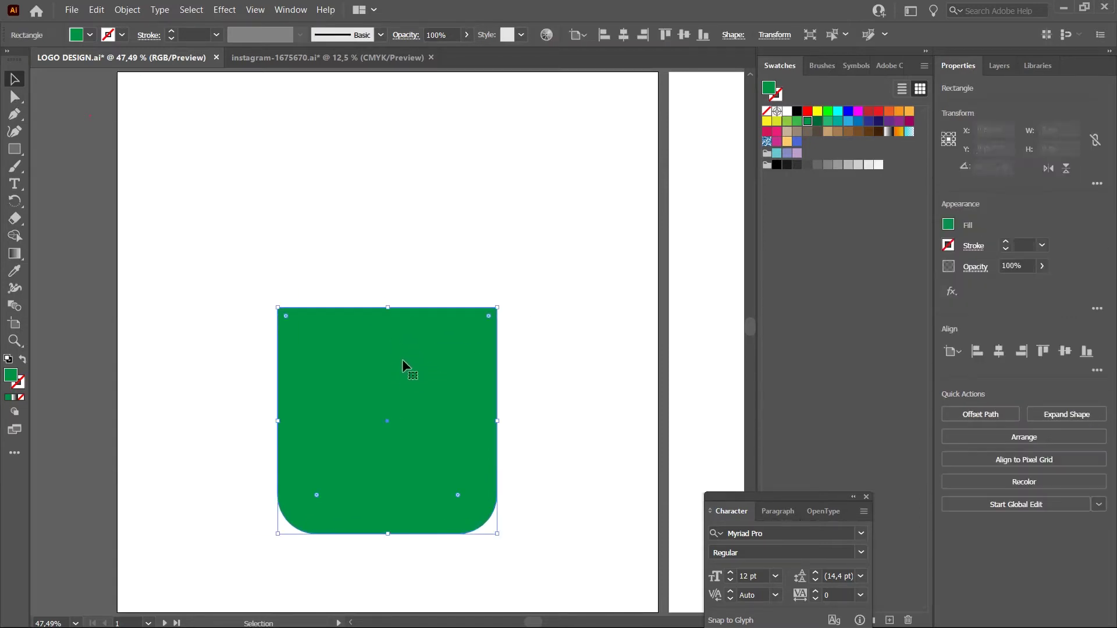
{"action": "left_click", "coordinate": [14, 151]}
{"action": "left_click_drag", "start_coordinate": [14, 150], "coordinate": [64, 164]}
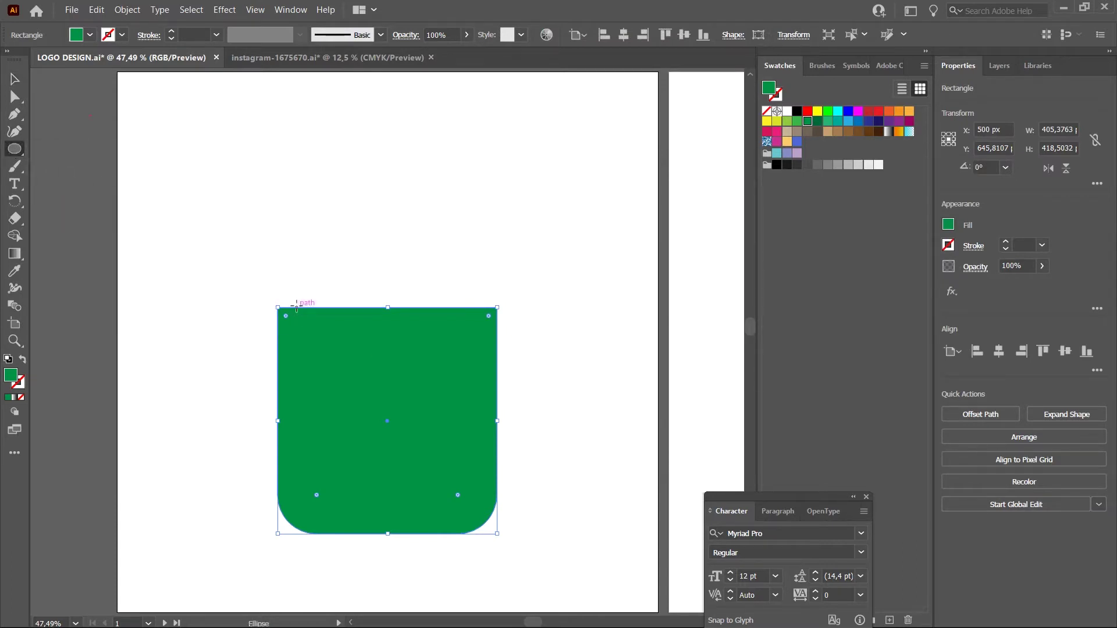
{"action": "left_click_drag", "start_coordinate": [277, 209], "coordinate": [495, 415]}
- Position the circle so its centre snaps onto the body's top edge
{"action": "key", "text": "Up"}
{"action": "key", "text": "Up"}
{"action": "key", "text": "Up"}
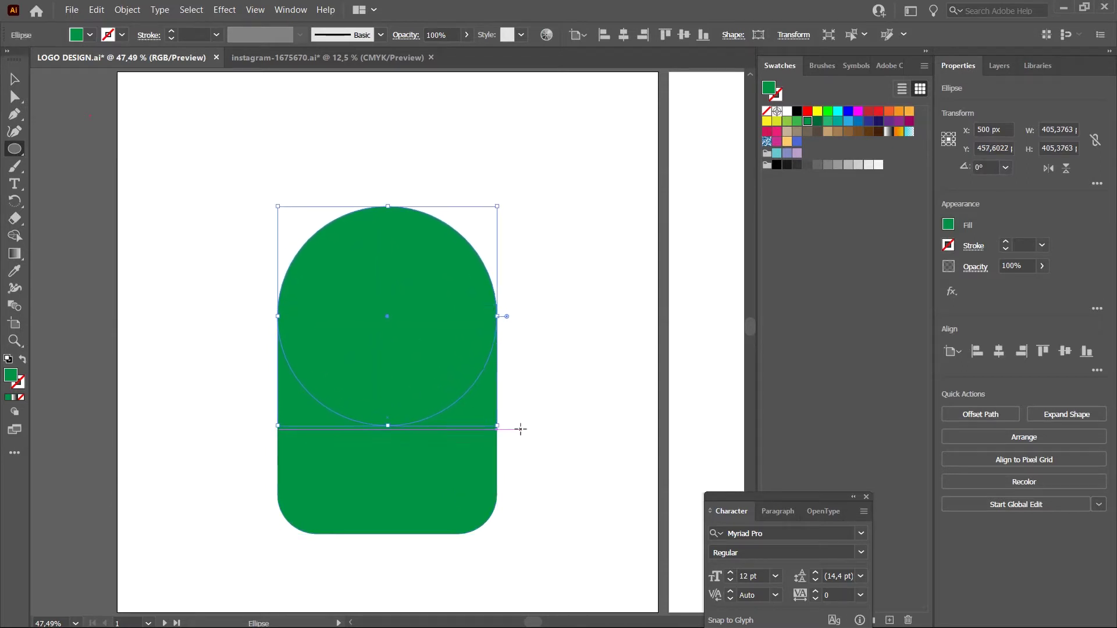
{"action": "key", "text": "Up"}
{"action": "key", "text": "Up"}
{"action": "key", "text": "Up"}
{"action": "key", "text": "v"}
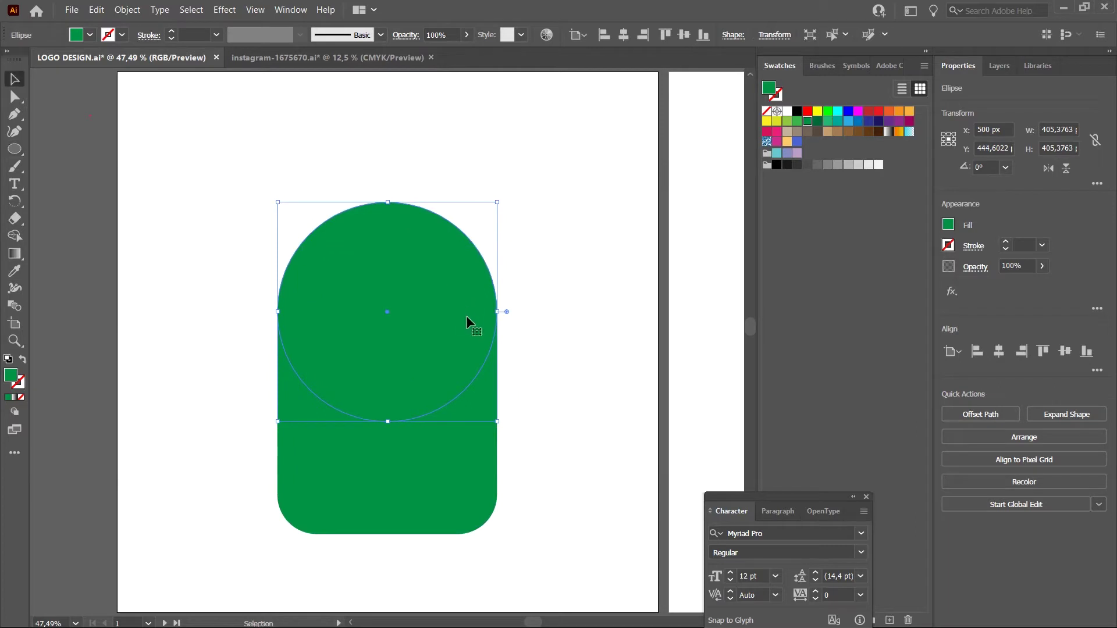
{"action": "mouse_move", "coordinate": [466, 315]}
{"action": "left_mouse_down"}
{"action": "mouse_move", "coordinate": [470, 346]}
{"action": "mouse_move", "coordinate": [456, 326]}
{"action": "left_mouse_up"}
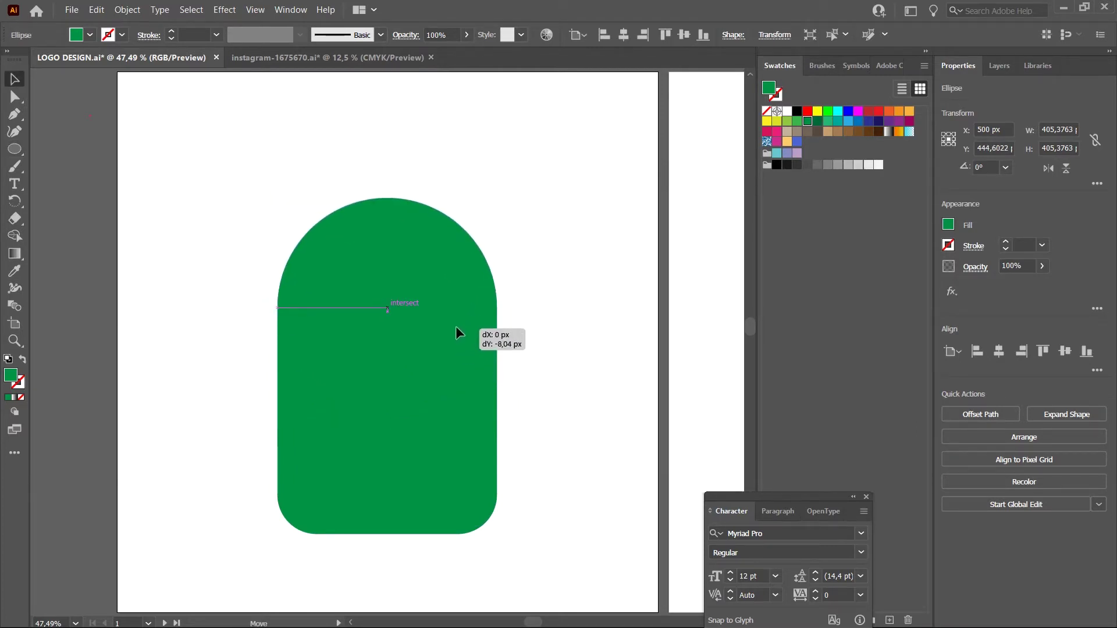
{"action": "left_click_drag", "start_coordinate": [455, 333], "coordinate": [456, 333]}
{"action": "left_click", "coordinate": [570, 364]}
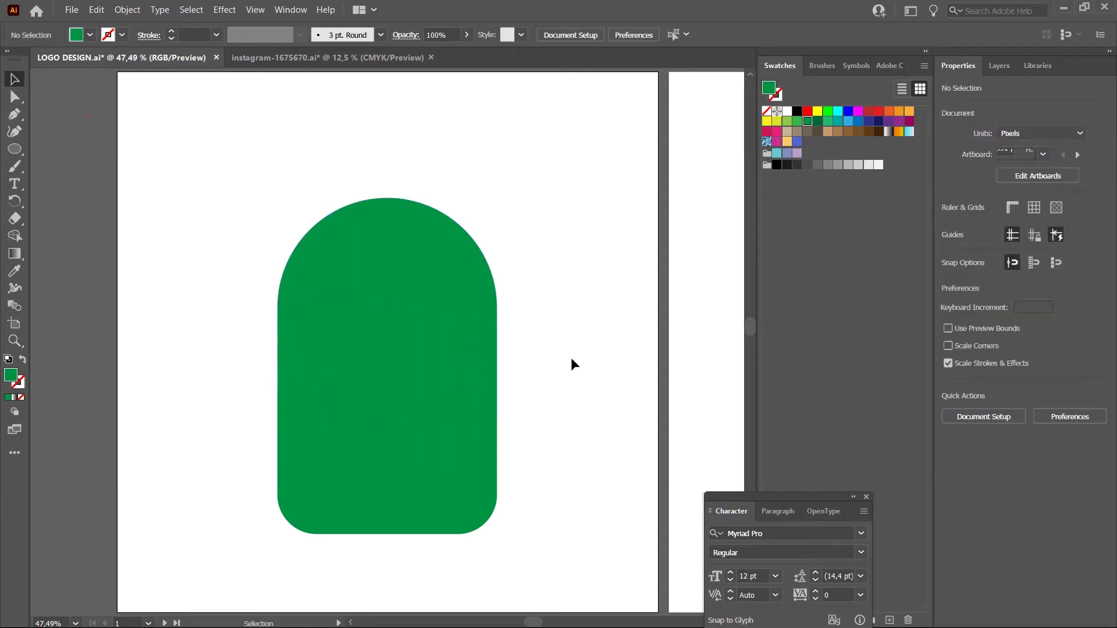
{"action": "left_click", "coordinate": [456, 349]}
- Lock the green body with Object > Lock > Selection
{"action": "left_click", "coordinate": [462, 503]}
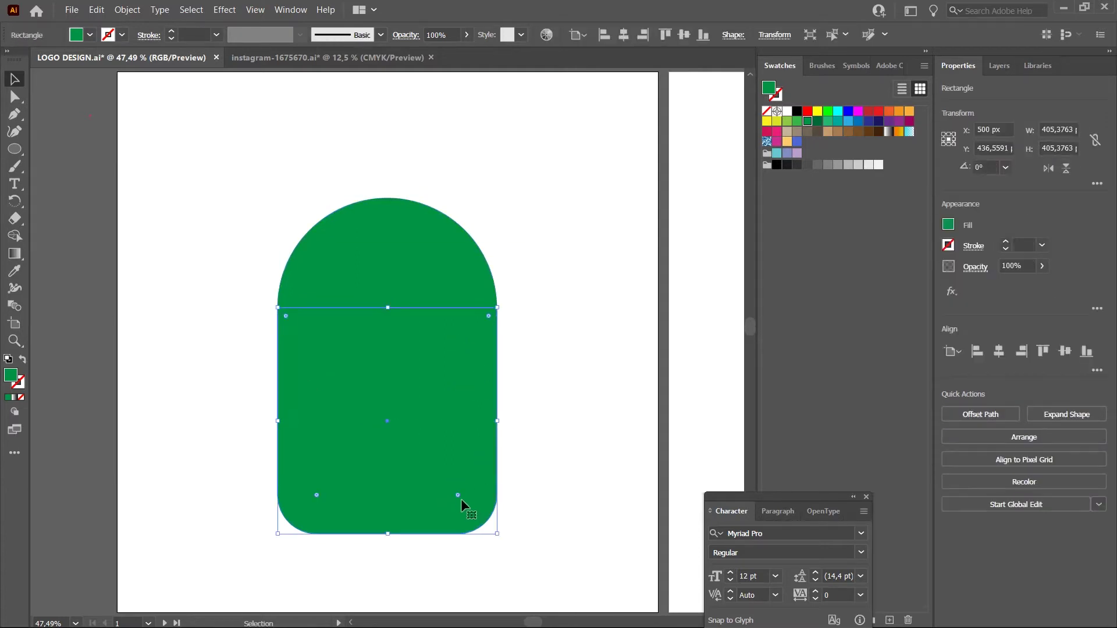
{"action": "left_click", "coordinate": [128, 10]}
{"action": "mouse_move", "coordinate": [139, 99]}
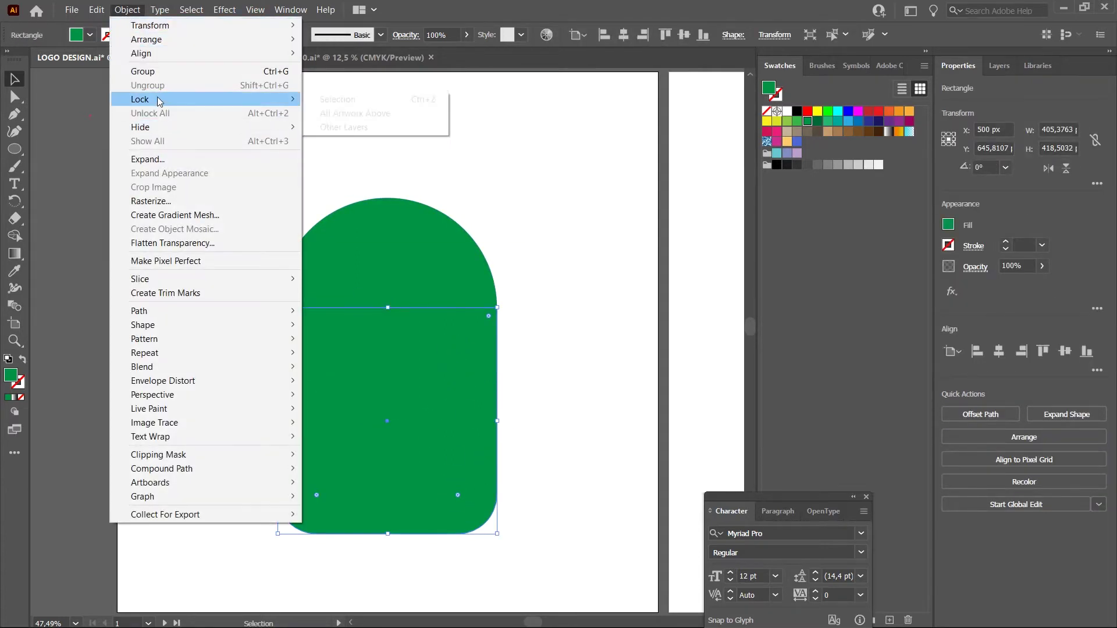
{"action": "left_click", "coordinate": [358, 100]}
{"action": "left_click", "coordinate": [429, 319]}
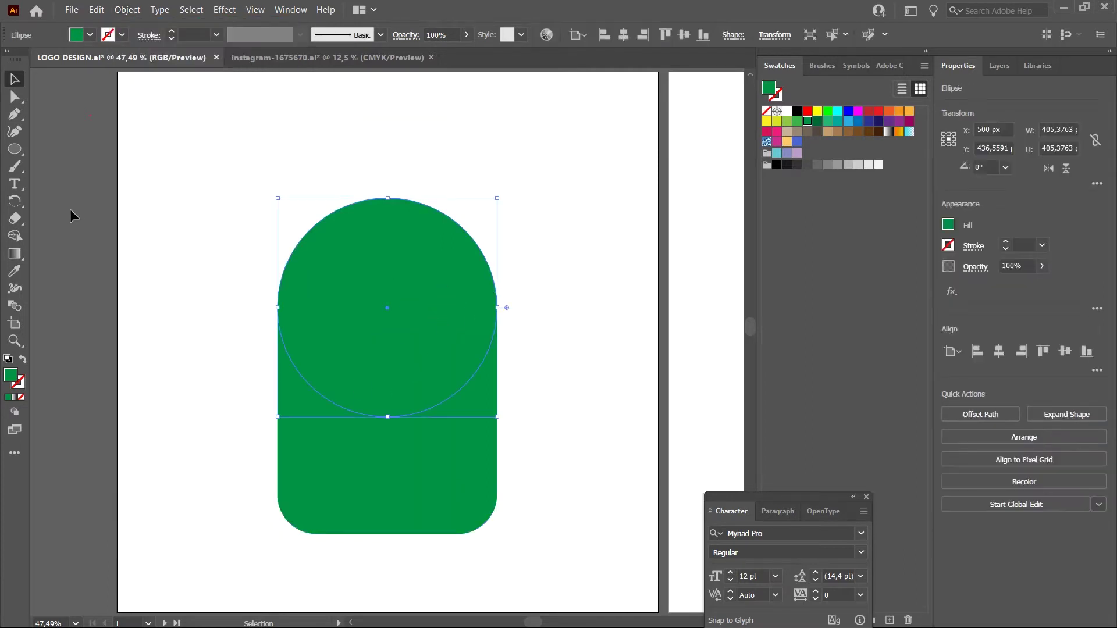
- Give the circle no fill and a 12 pt black stroke
{"action": "left_click", "coordinate": [949, 226]}
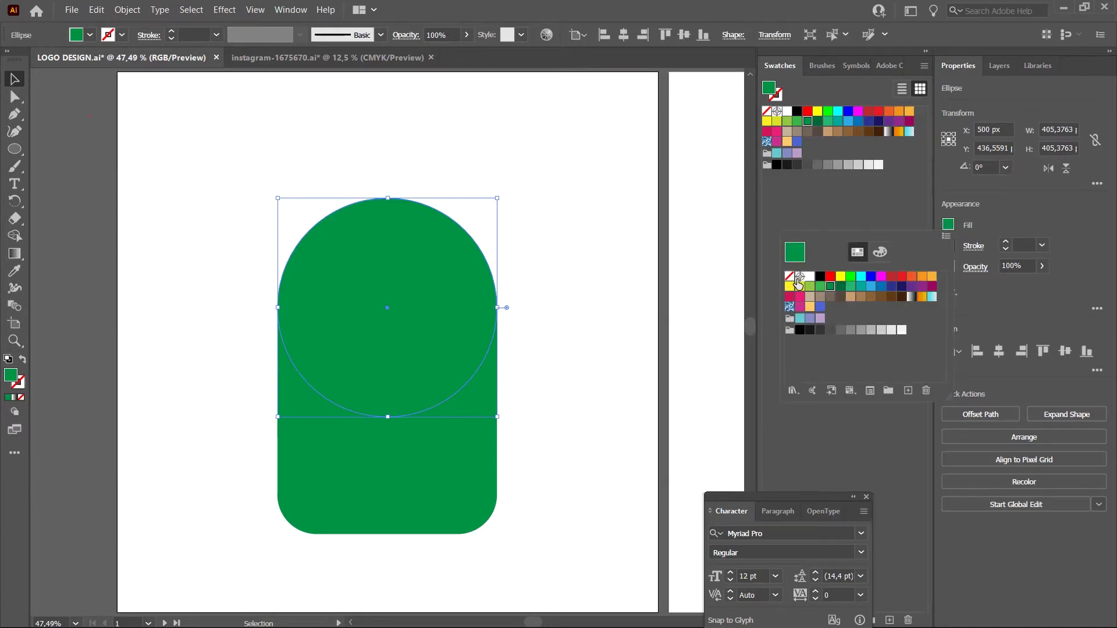
{"action": "left_click", "coordinate": [790, 277]}
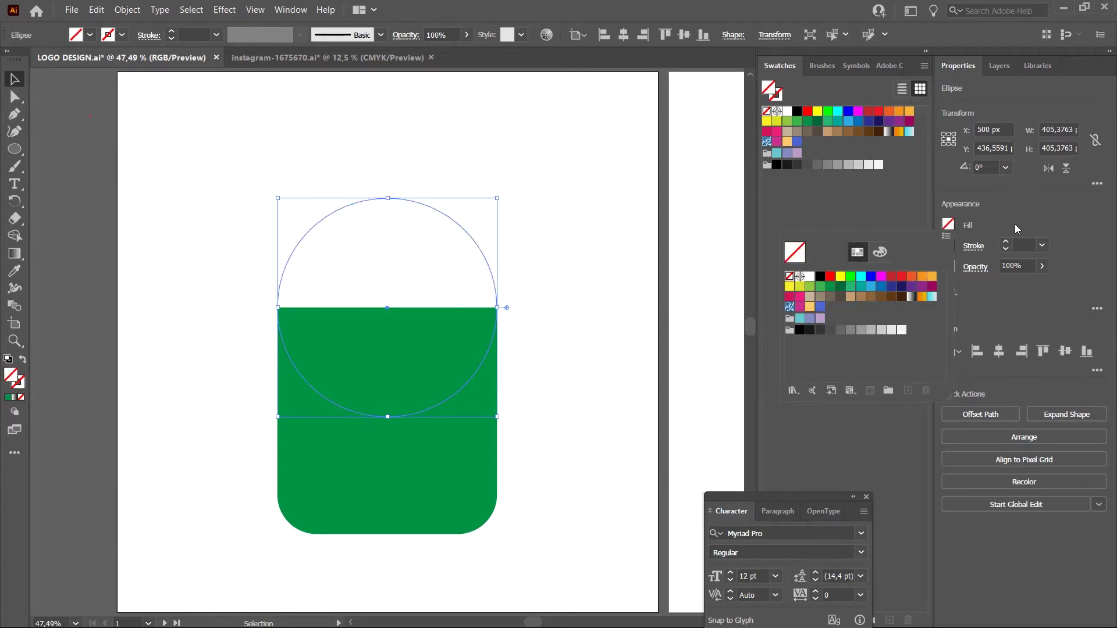
{"action": "left_click", "coordinate": [1006, 243]}
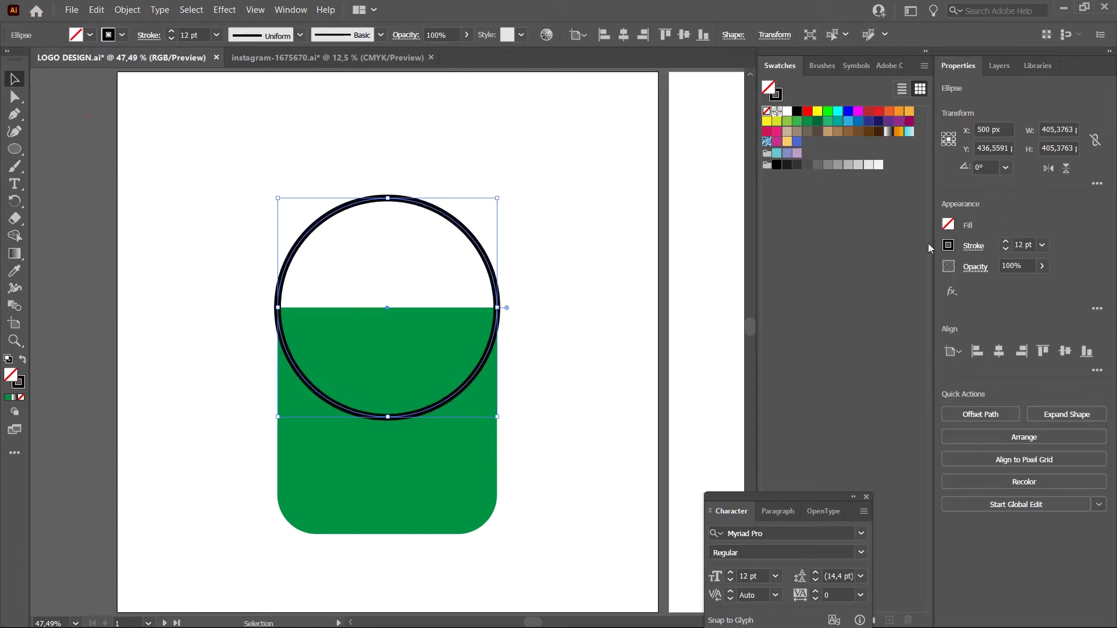
{"action": "left_click", "coordinate": [16, 119]}
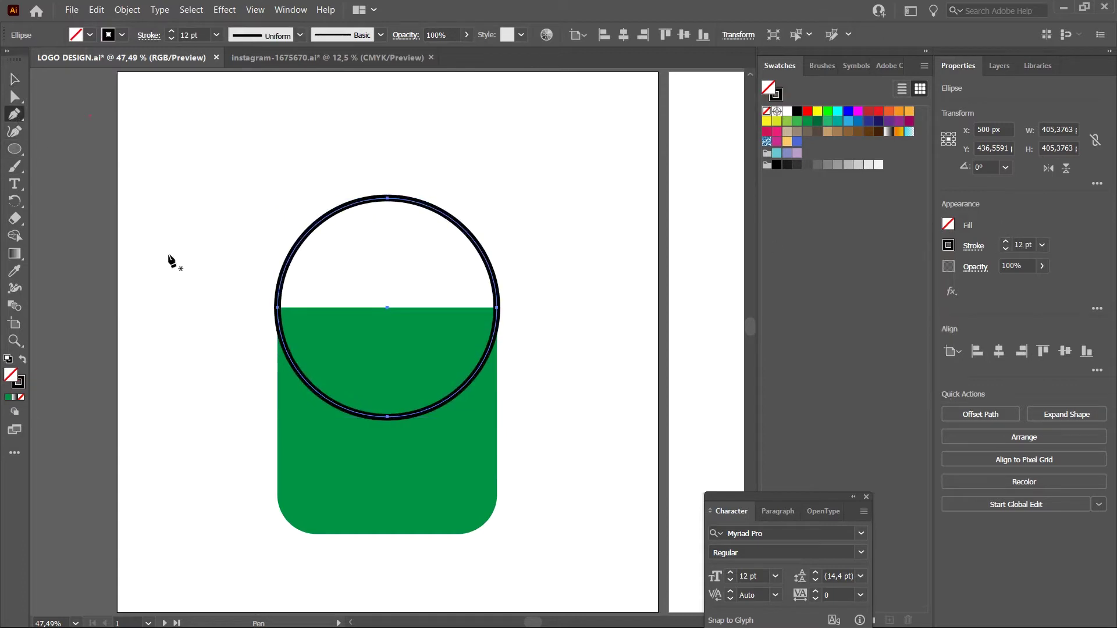
- Draw a horizontal line across the circle and select it with the circle and body
{"action": "left_click", "coordinate": [222, 307]}
{"action": "left_click", "coordinate": [560, 307]}
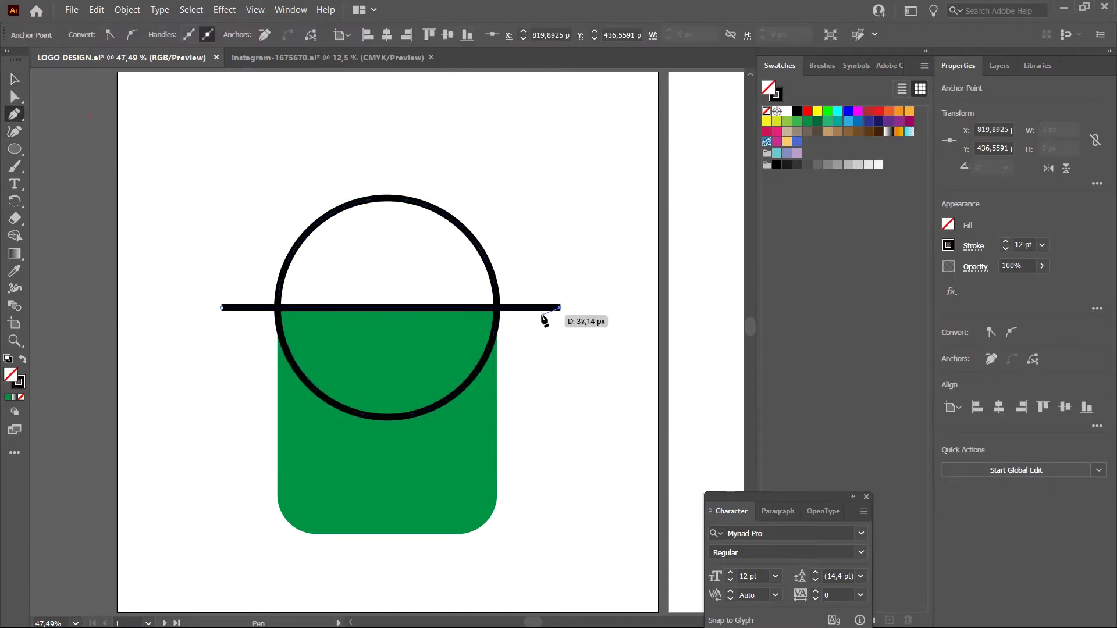
{"action": "left_click", "coordinate": [14, 79]}
{"action": "left_click_drag", "start_coordinate": [211, 179], "coordinate": [353, 362]}
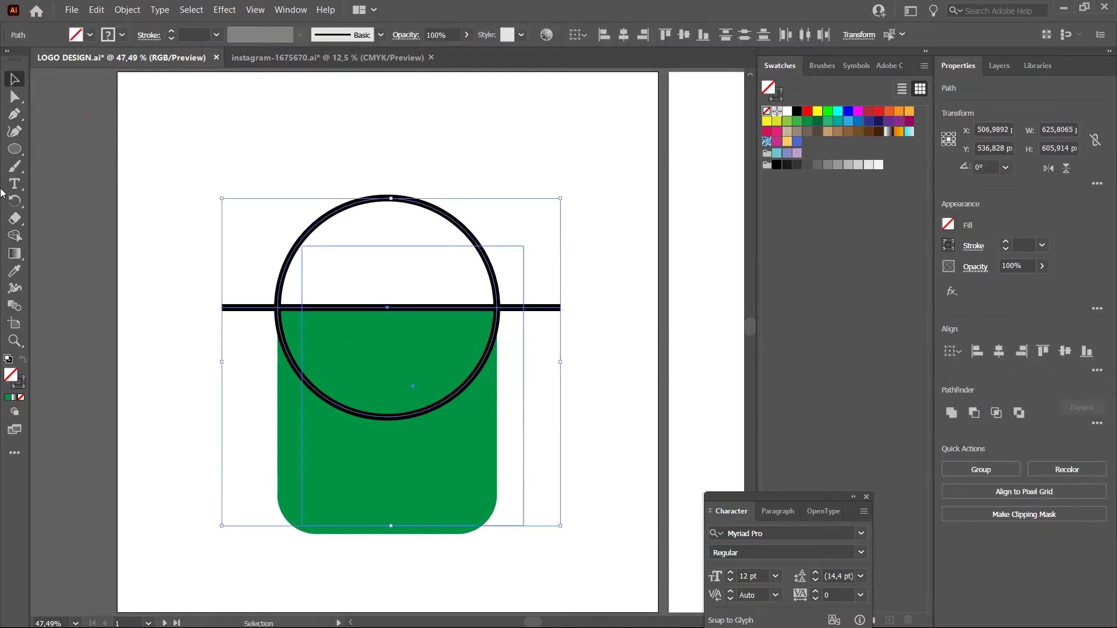
- With Shape Builder, delete the circle's lower arcs and the line end past the body
{"action": "left_click", "coordinate": [15, 236]}
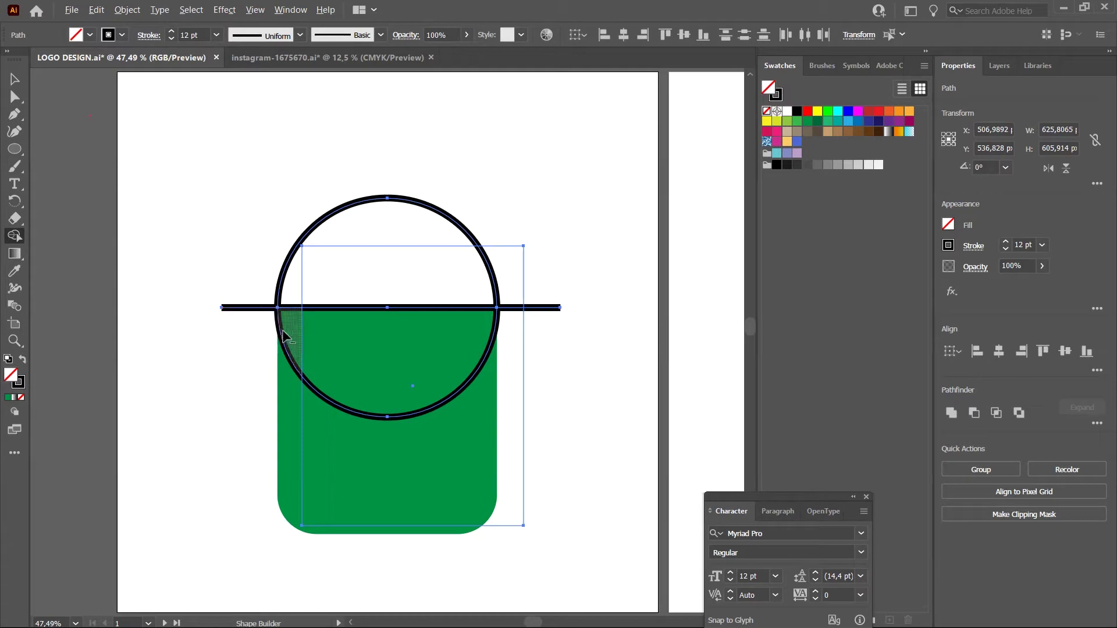
{"action": "left_click", "coordinate": [279, 338], "text": "alt"}
{"action": "left_click", "coordinate": [434, 412], "text": "alt"}
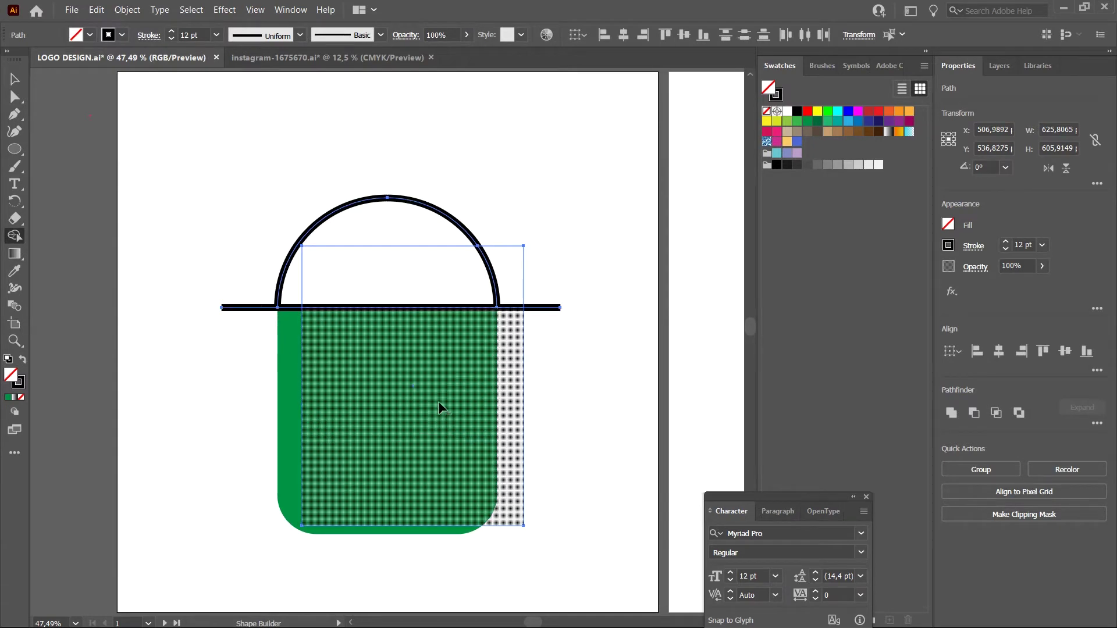
{"action": "left_click", "coordinate": [511, 308], "text": "alt"}
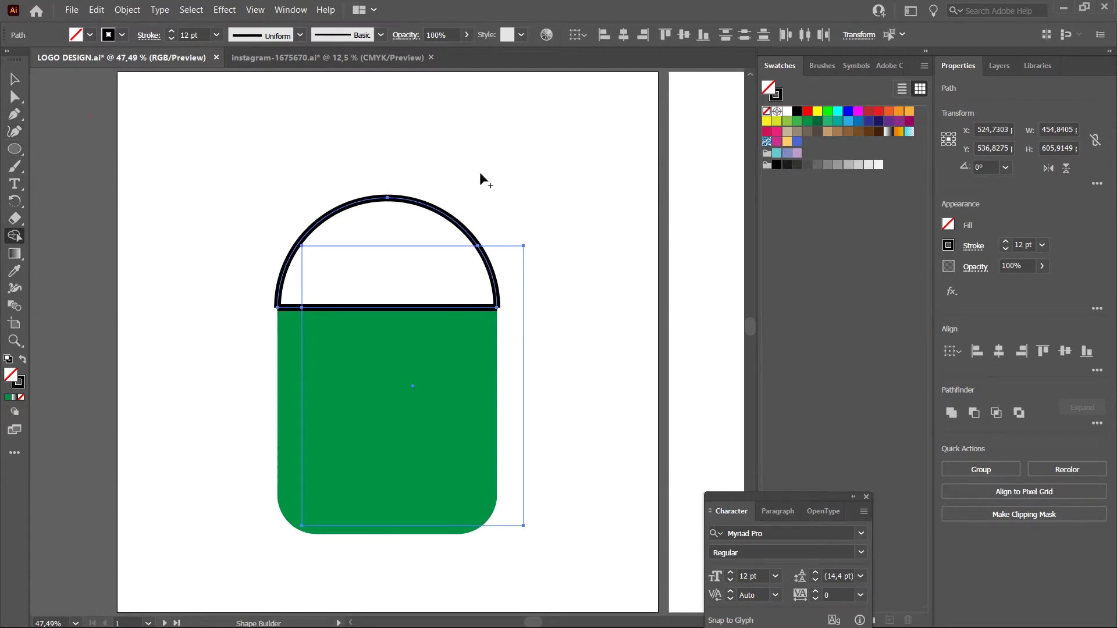
{"action": "key", "text": "v"}
{"action": "left_click", "coordinate": [334, 212]}
{"action": "left_click", "coordinate": [337, 307]}
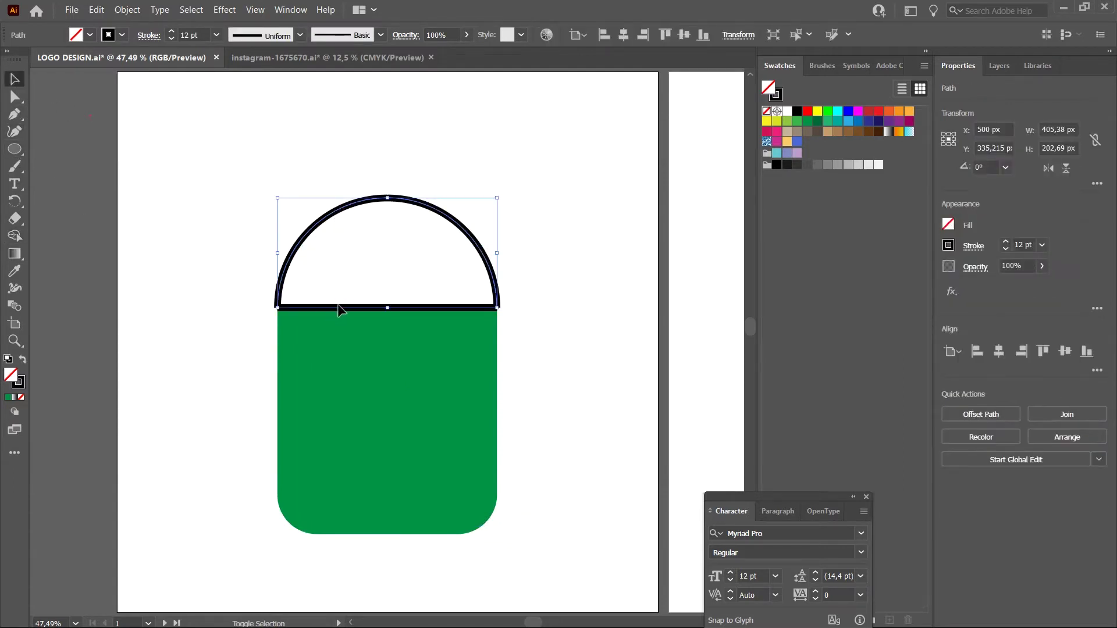
{"action": "left_click_drag", "start_coordinate": [532, 299], "coordinate": [490, 254]}
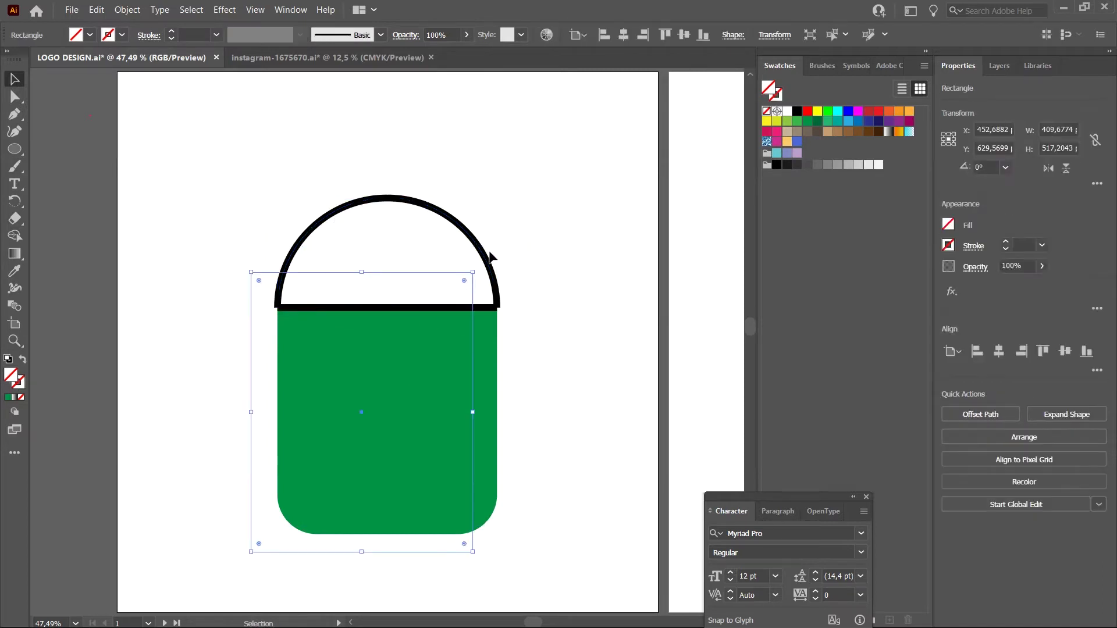
{"action": "left_click", "coordinate": [489, 249]}
{"action": "left_click", "coordinate": [483, 308]}
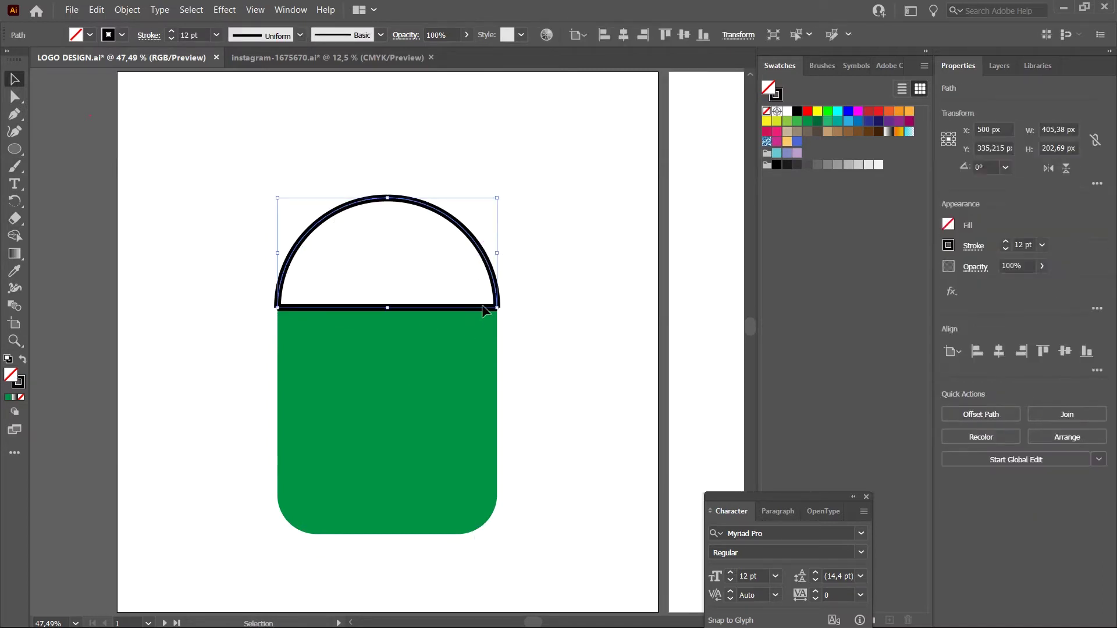
{"action": "left_click", "coordinate": [973, 246]}
{"action": "key", "text": "ctrl+plus"}
{"action": "key", "text": "ctrl+plus"}
{"action": "key", "text": "ctrl+plus"}
{"action": "key", "text": "ctrl+plus"}
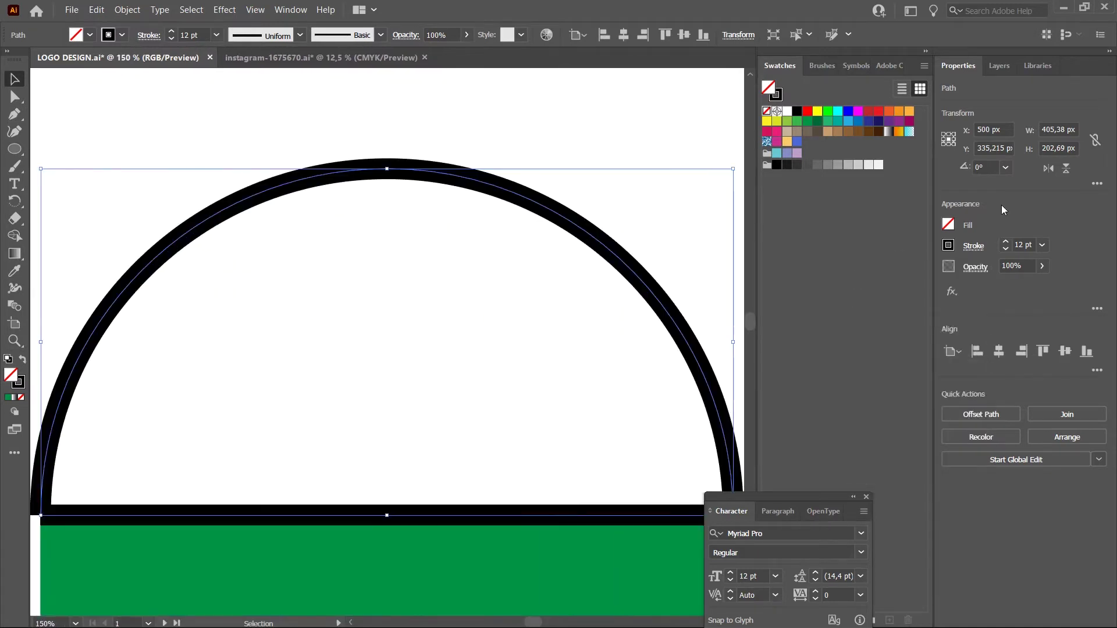
{"action": "key", "text": "ctrl+minus"}
{"action": "left_click", "coordinate": [973, 246]}
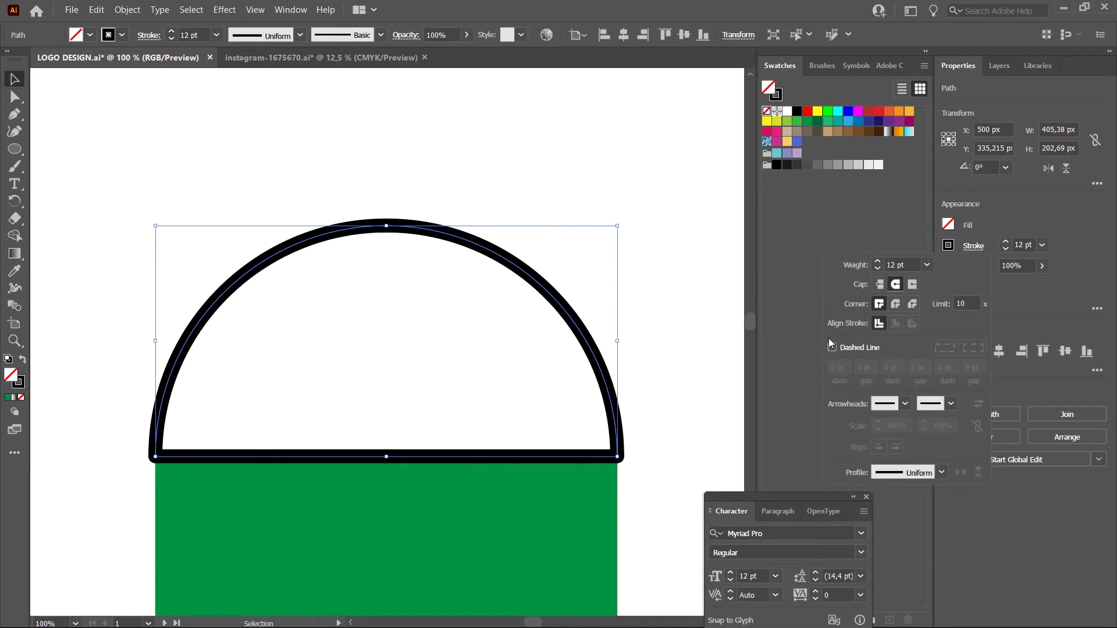
{"action": "left_click", "coordinate": [248, 309]}
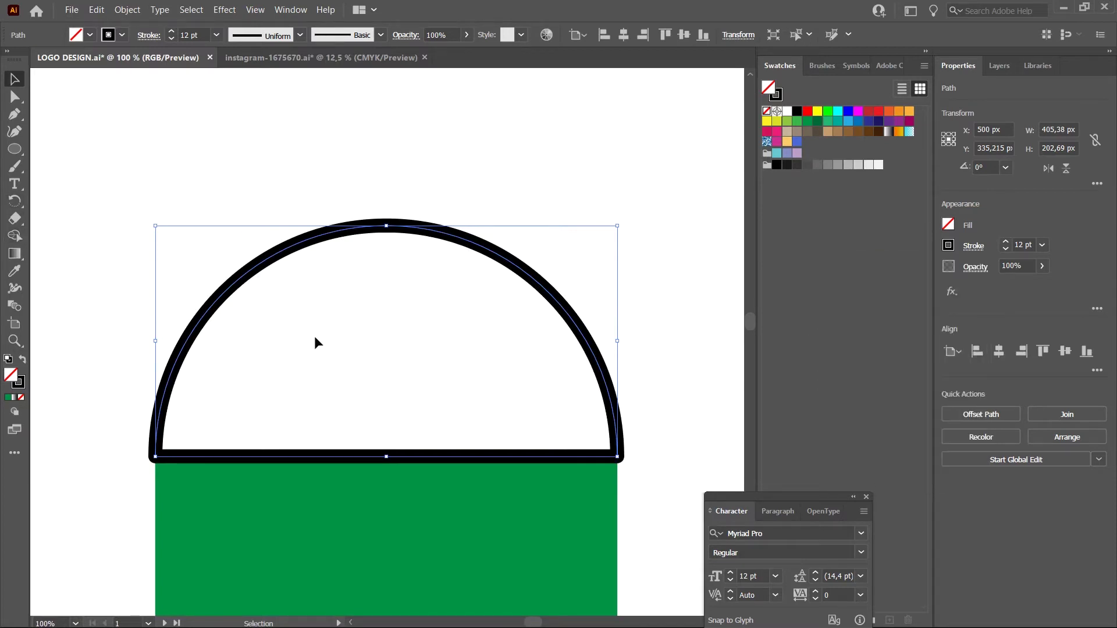
{"action": "key", "text": "shift+m"}
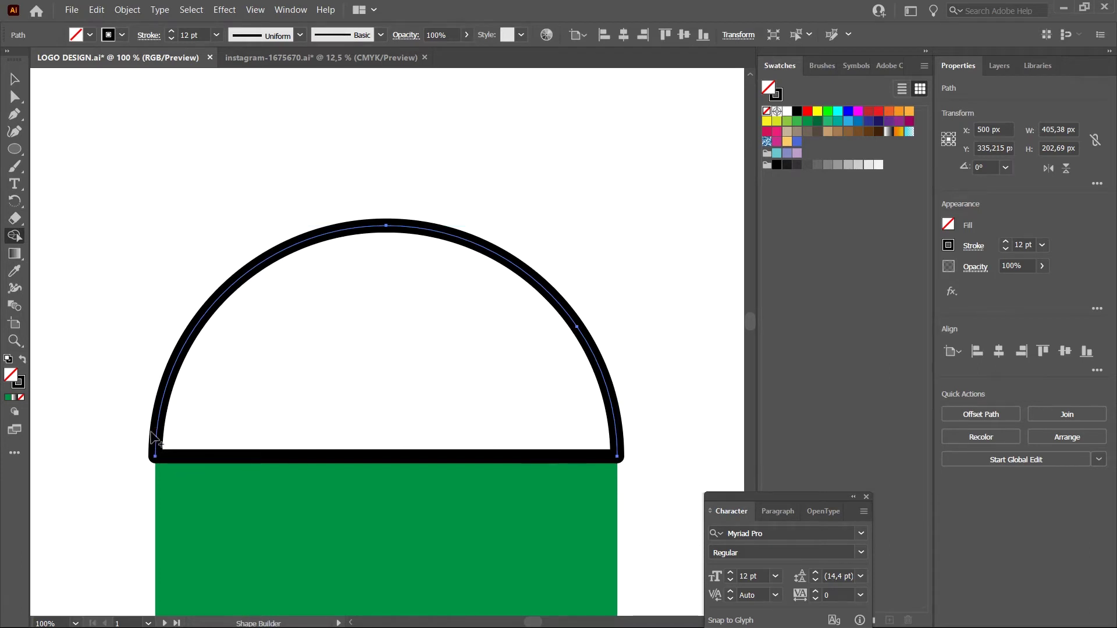
{"action": "key", "text": "v"}
{"action": "left_click", "coordinate": [137, 109]}
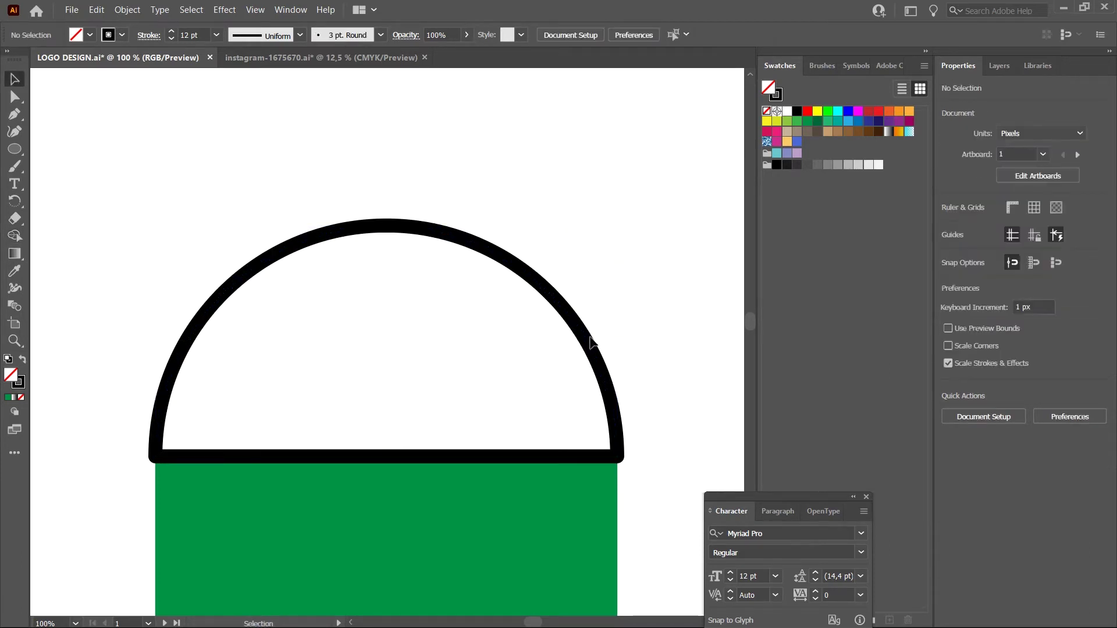
- Fill the half-circle head with dark green and remove its black stroke
{"action": "key", "text": "ctrl+minus"}
{"action": "key", "text": "ctrl+minus"}
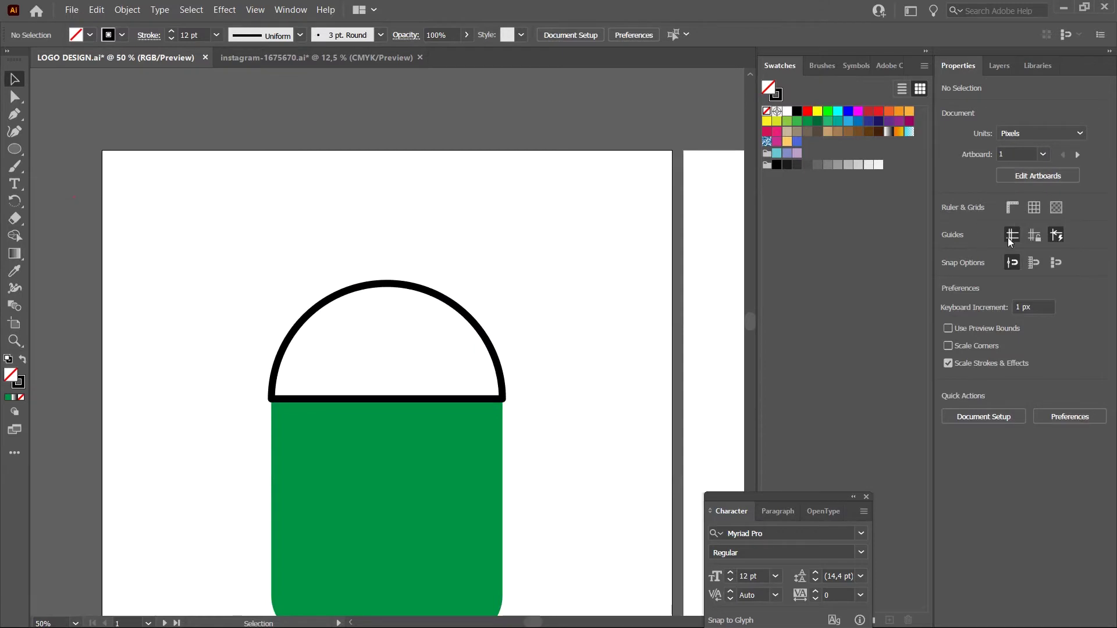
{"action": "left_click", "coordinate": [494, 343]}
{"action": "left_click", "coordinate": [948, 226]}
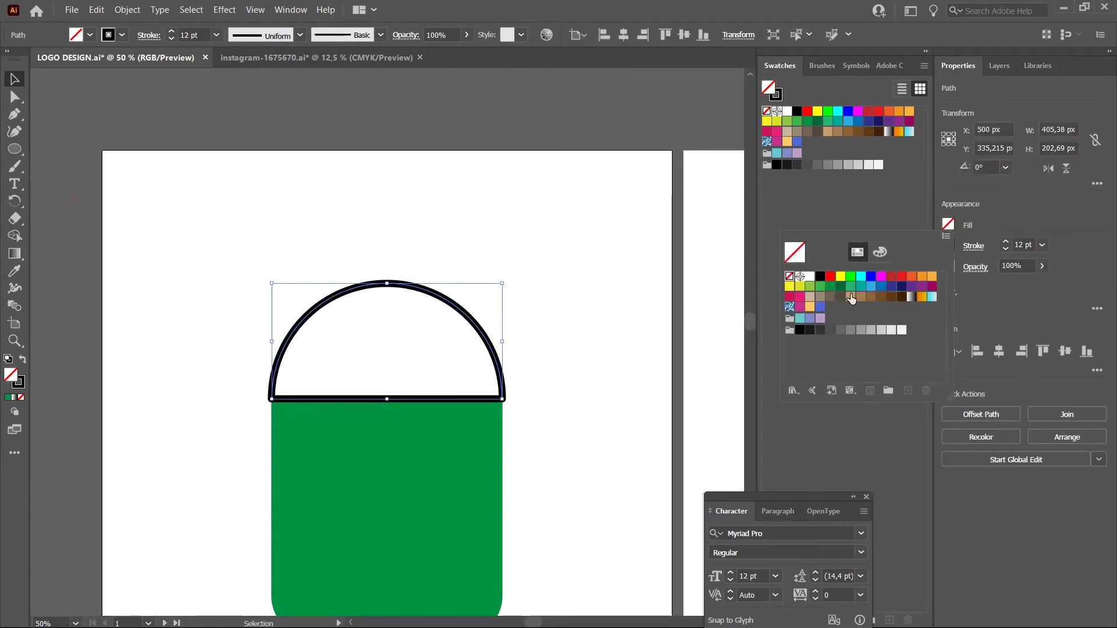
{"action": "left_click", "coordinate": [821, 286]}
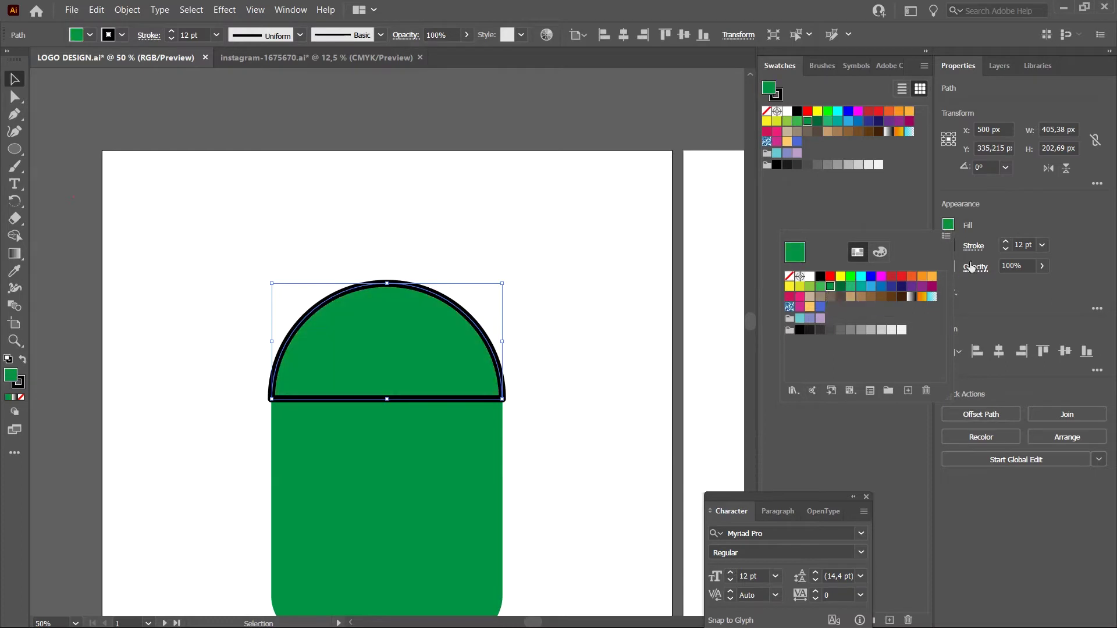
{"action": "left_click", "coordinate": [1002, 250]}
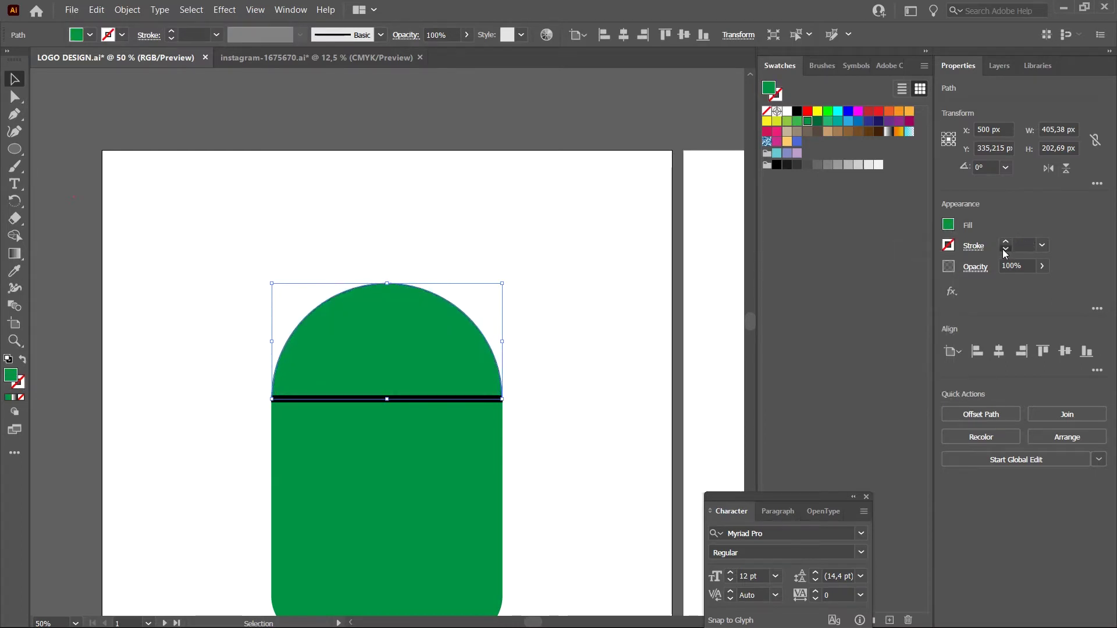
- Delete the horizontal dividing line beneath the head
{"action": "left_click", "coordinate": [606, 309]}
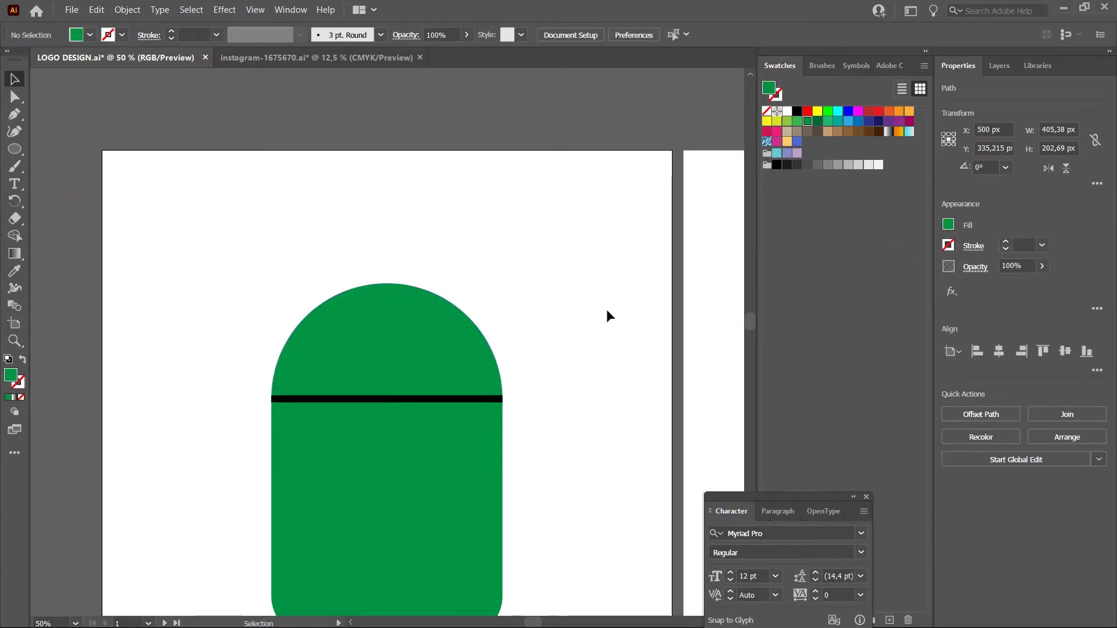
{"action": "left_click", "coordinate": [469, 400]}
{"action": "key", "text": "Delete"}
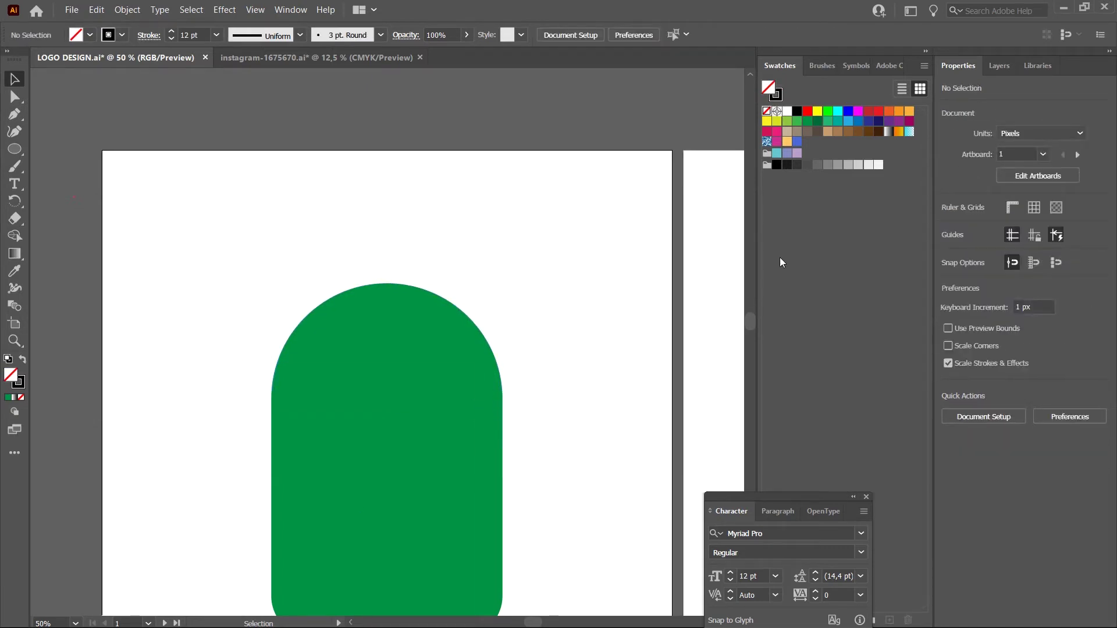
{"action": "left_click", "coordinate": [431, 340]}
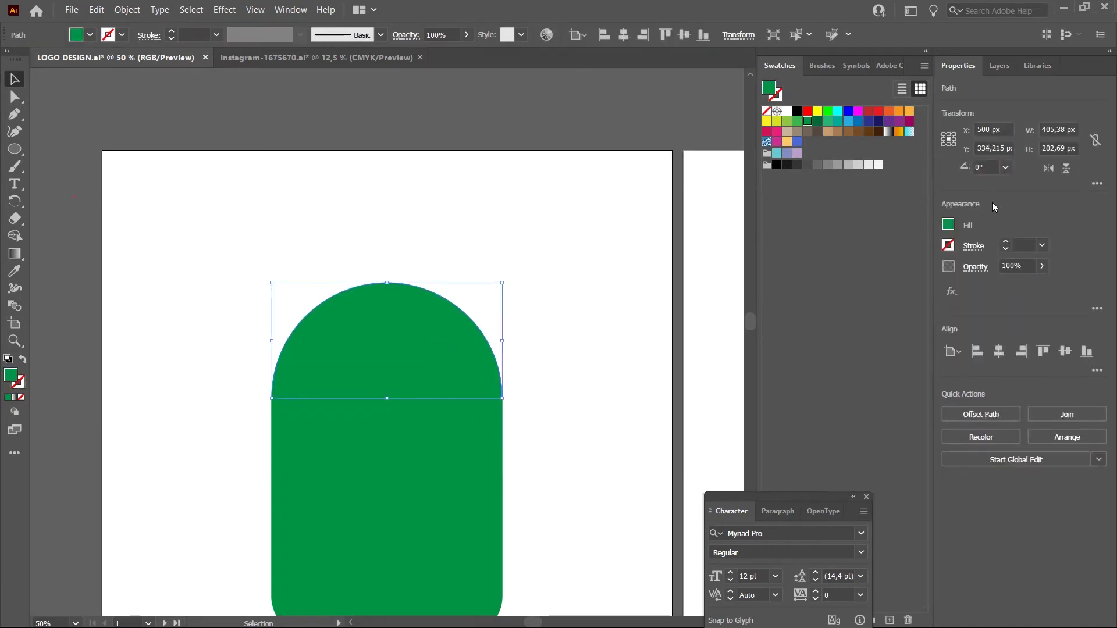
- Nudge the dome head up with the arrow keys, leaving a thin gap above the body
{"action": "key", "text": "Up"}
{"action": "key", "text": "Up"}
{"action": "key", "text": "Up"}
{"action": "key", "text": "Up"}
{"action": "key", "text": "Up"}
{"action": "key", "text": "Up"}
{"action": "key", "text": "Up"}
{"action": "key", "text": "Up"}
{"action": "key", "text": "Up"}
{"action": "key", "text": "Up"}
{"action": "key", "text": "Up"}
{"action": "key", "text": "Up"}
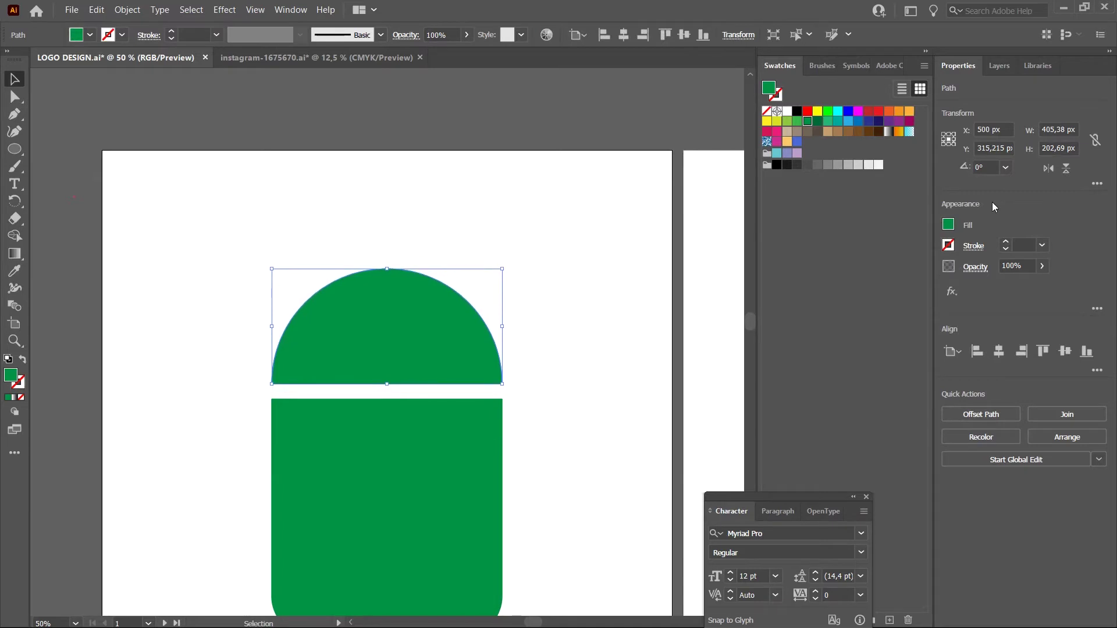
{"action": "key", "text": "Up"}
{"action": "key", "text": "Up"}
{"action": "key", "text": "Up"}
{"action": "key", "text": "Up"}
{"action": "key", "text": "Up"}
{"action": "key", "text": "Up"}
{"action": "key", "text": "Up"}
{"action": "key", "text": "Up"}
{"action": "key", "text": "Up"}
{"action": "key", "text": "Up"}
{"action": "key", "text": "Up"}
{"action": "key", "text": "Down"}
{"action": "key", "text": "Down"}
{"action": "key", "text": "Down"}
{"action": "key", "text": "ctrl+minus"}
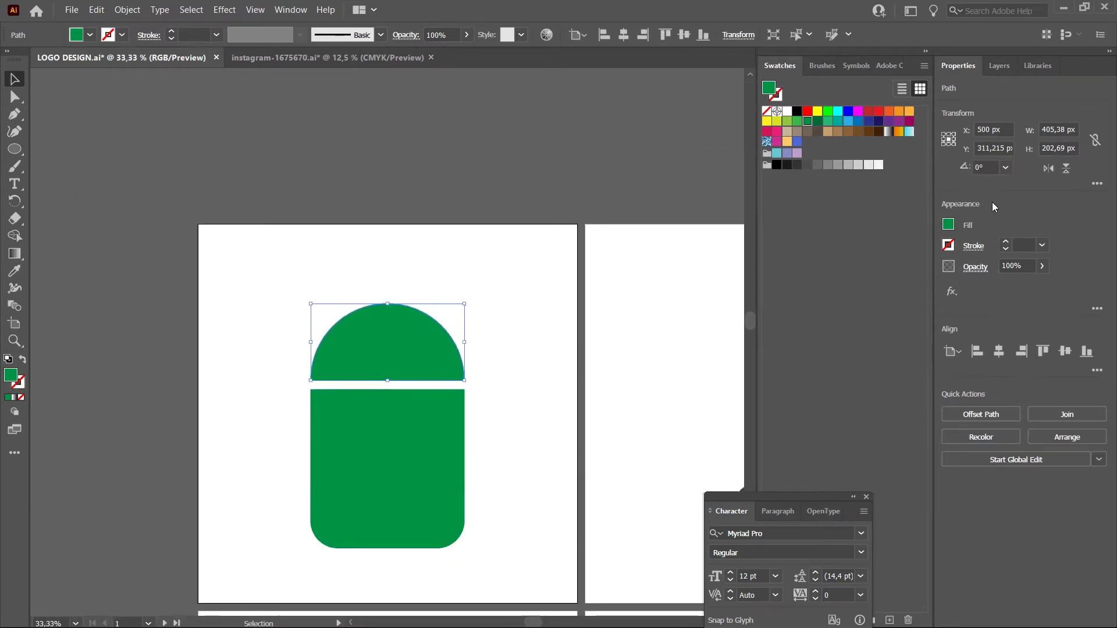
{"action": "key", "text": "ctrl+plus"}
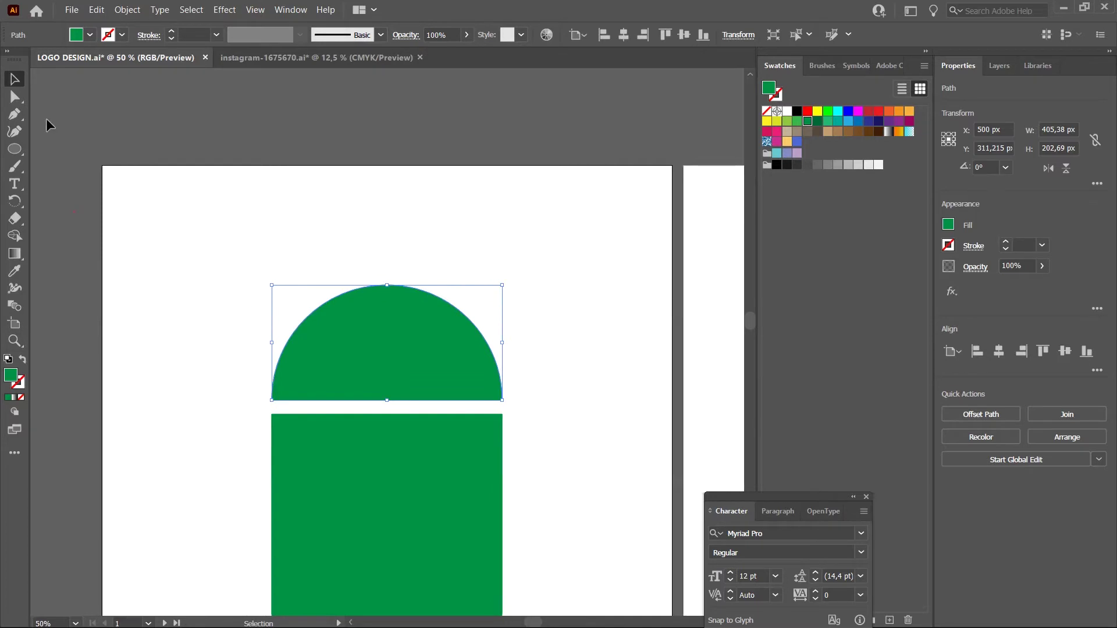
{"action": "key", "text": "a"}
{"action": "key", "text": "ctrl+0"}
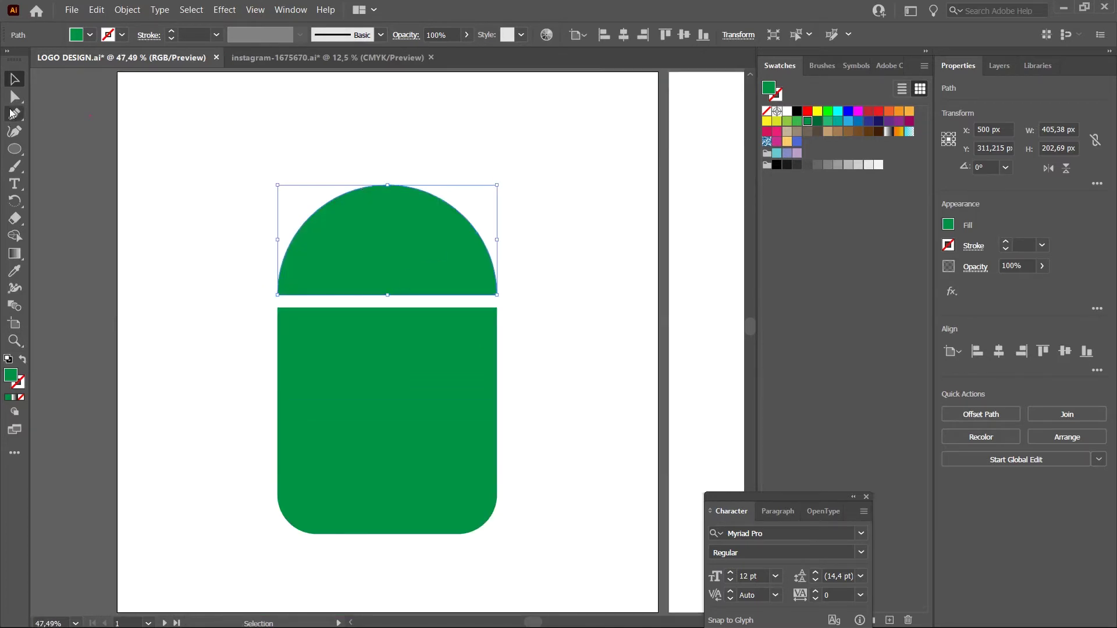
{"action": "left_click", "coordinate": [14, 149]}
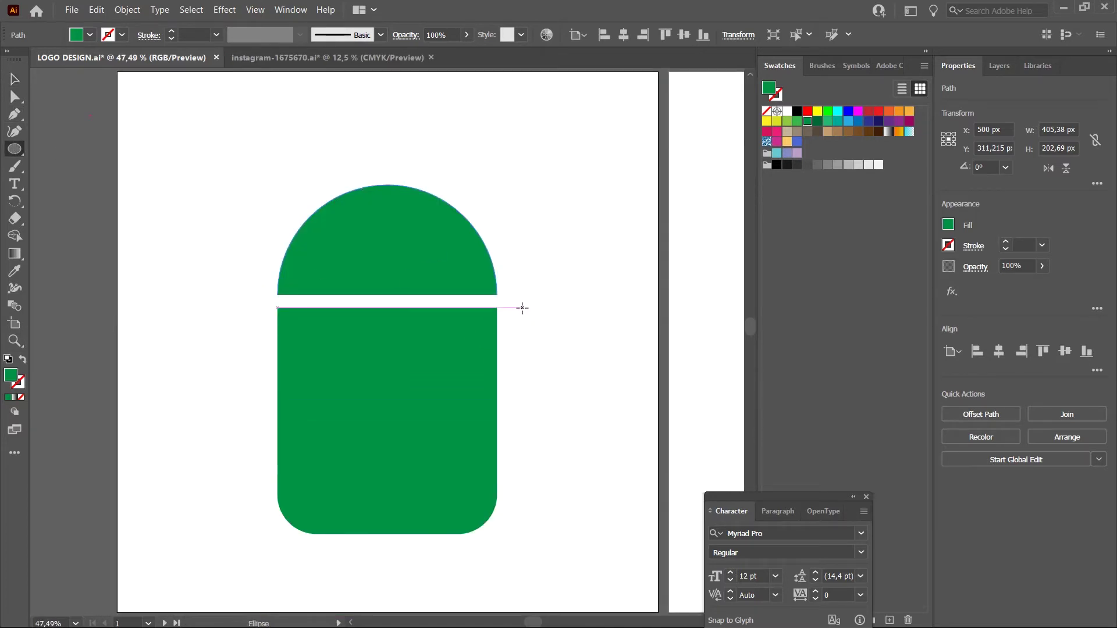
- Draw a tall rounded capsule arm to the right of the body
{"action": "left_click", "coordinate": [15, 149]}
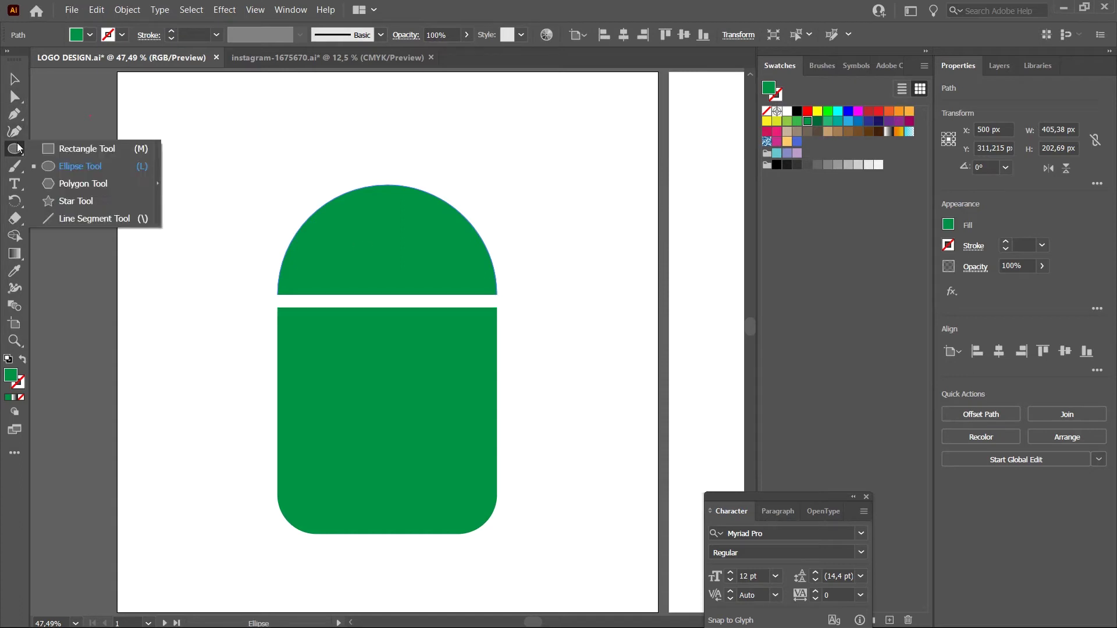
{"action": "left_click", "coordinate": [58, 149]}
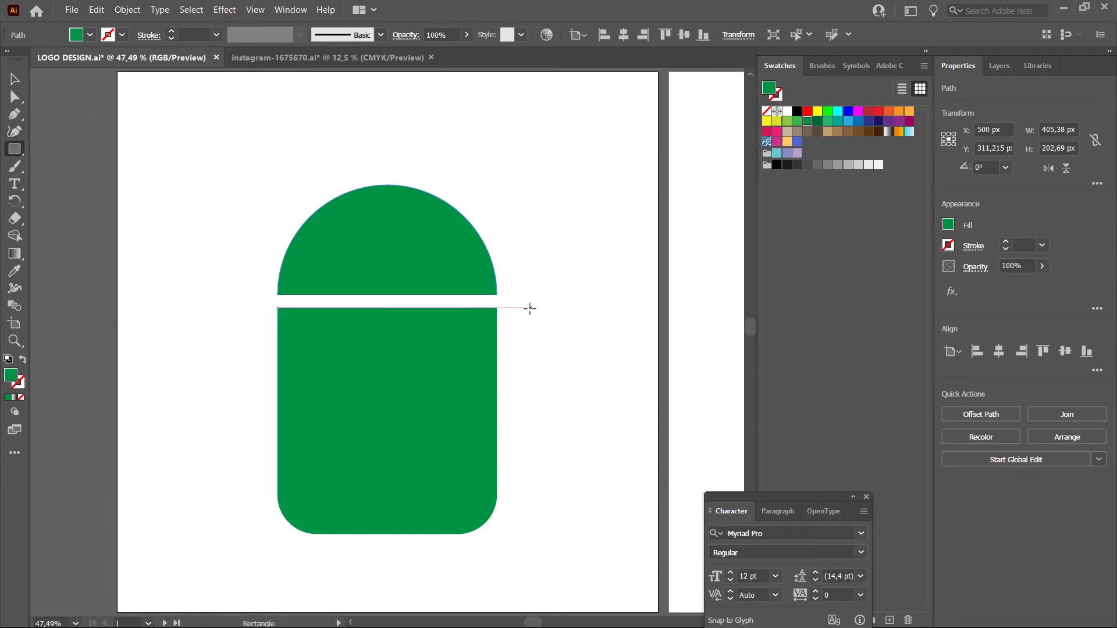
{"action": "mouse_move", "coordinate": [520, 309]}
{"action": "left_mouse_down"}
{"action": "mouse_move", "coordinate": [581, 532]}
{"action": "mouse_move", "coordinate": [557, 449]}
{"action": "left_mouse_up"}
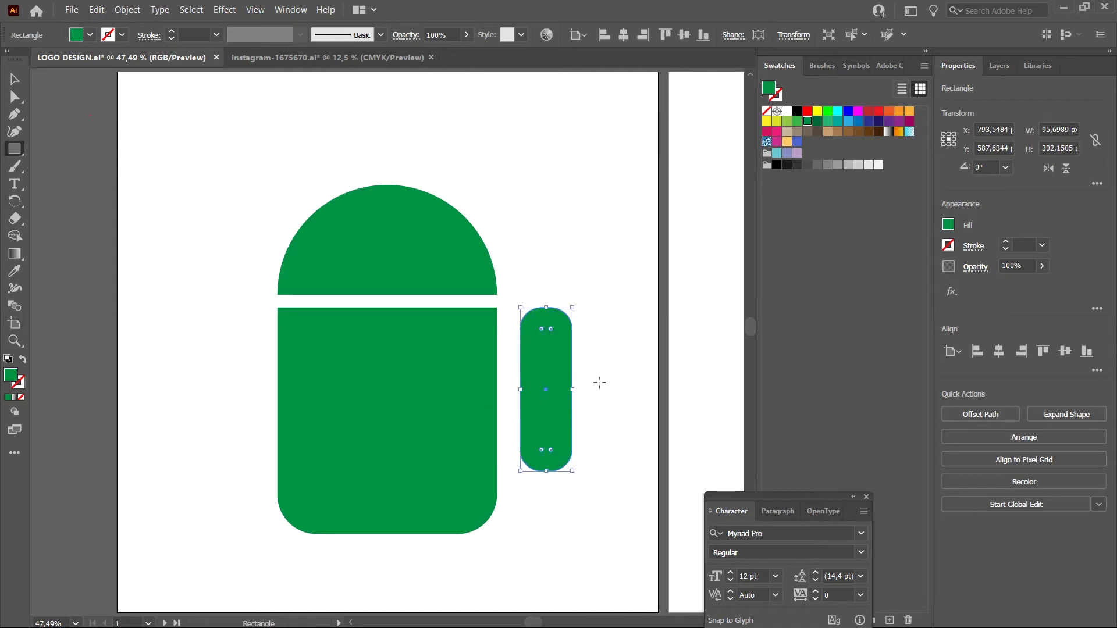
{"action": "key", "text": "v"}
{"action": "left_click", "coordinate": [613, 317]}
{"action": "left_click", "coordinate": [566, 383]}
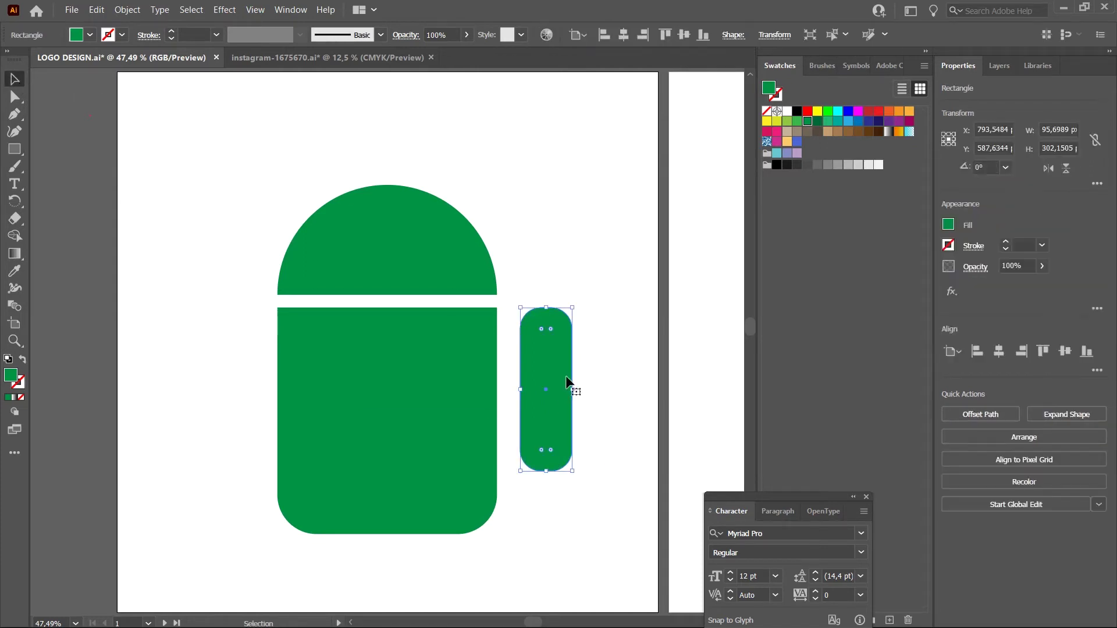
- Move the arm copy to the body's left, matching the right arm's gap
{"action": "key", "text": "Left"}
{"action": "key", "text": "Left"}
{"action": "key", "text": "Left"}
{"action": "key", "text": "Left"}
{"action": "key", "text": "Left"}
{"action": "key", "text": "Left"}
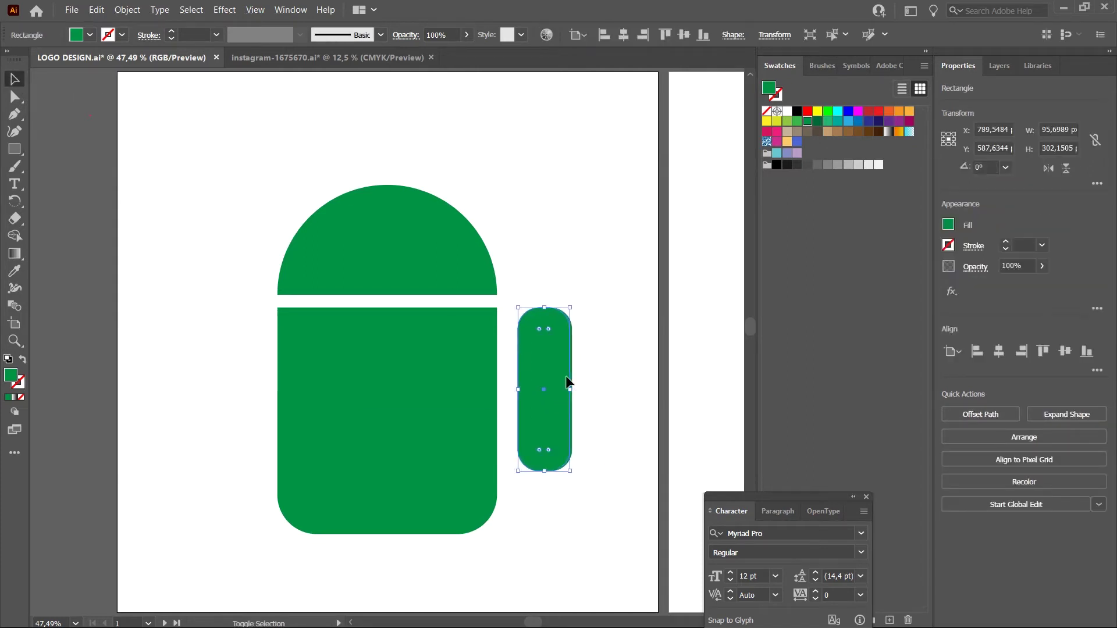
{"action": "key", "text": "Left"}
{"action": "key", "text": "Left"}
{"action": "key", "text": "Left"}
{"action": "key", "text": "shift+Left"}
{"action": "key", "text": "shift+Left"}
{"action": "key", "text": "shift+Left"}
{"action": "key", "text": "shift+Left"}
{"action": "key", "text": "shift+Left"}
{"action": "key", "text": "shift+Left"}
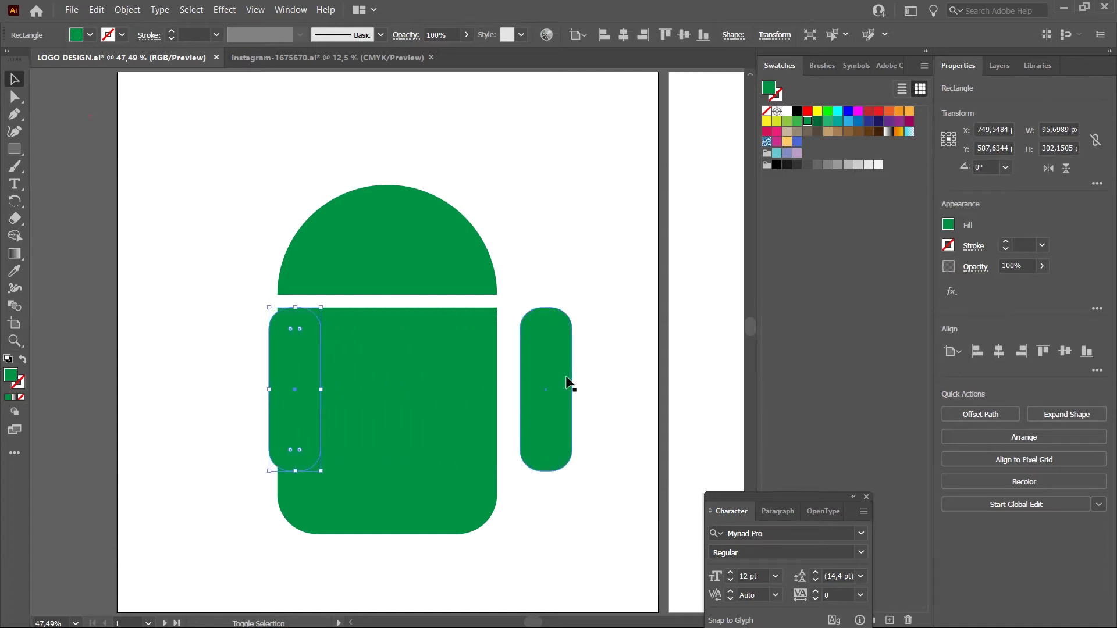
{"action": "key", "text": "shift+Left"}
{"action": "key", "text": "shift+Left"}
{"action": "key", "text": "shift+Left"}
{"action": "key", "text": "shift+Left"}
{"action": "key", "text": "shift+Left"}
{"action": "key", "text": "shift+Left"}
{"action": "key", "text": "shift+Left"}
{"action": "key", "text": "shift+Left"}
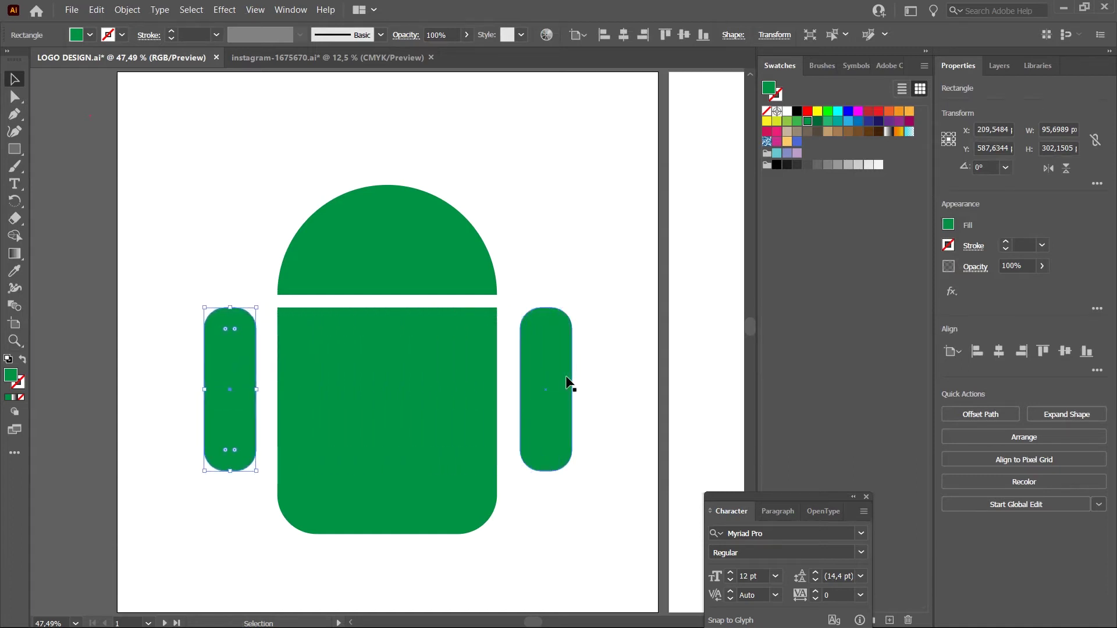
{"action": "key", "text": "shift+Left"}
{"action": "key", "text": "shift+Left"}
{"action": "left_click", "coordinate": [279, 177]}
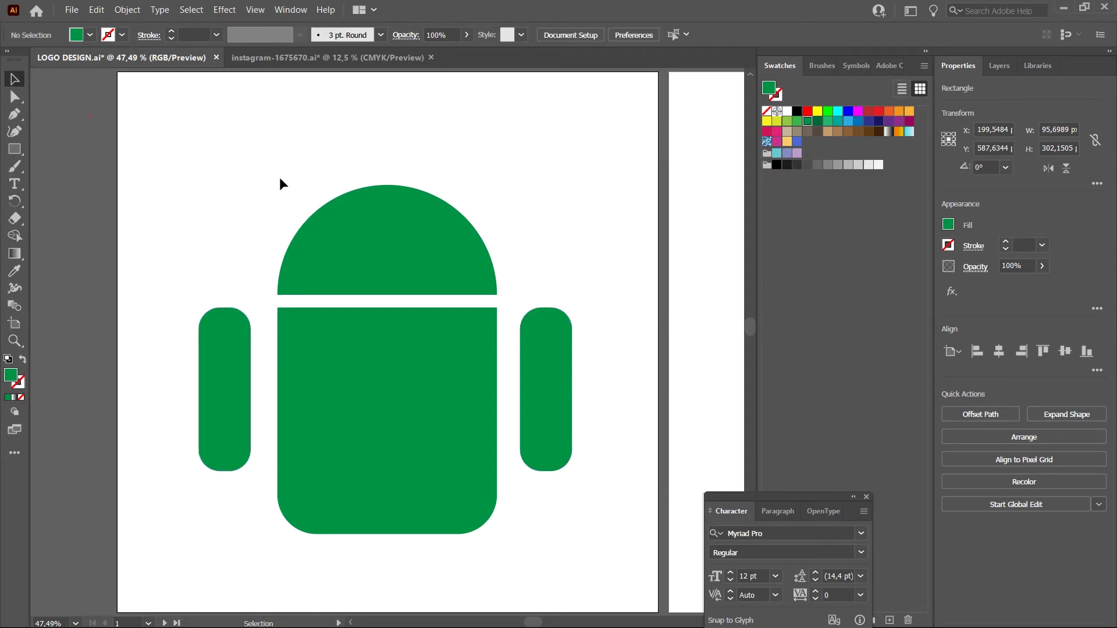
{"action": "left_click_drag", "start_coordinate": [226, 351], "coordinate": [229, 351]}
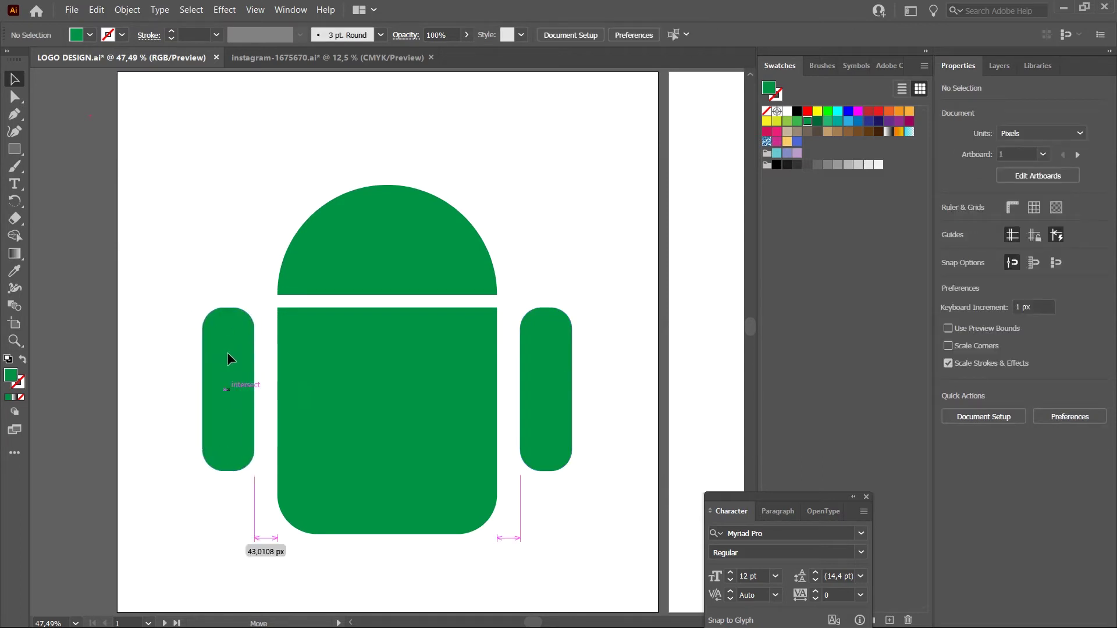
{"action": "left_click", "coordinate": [685, 270]}
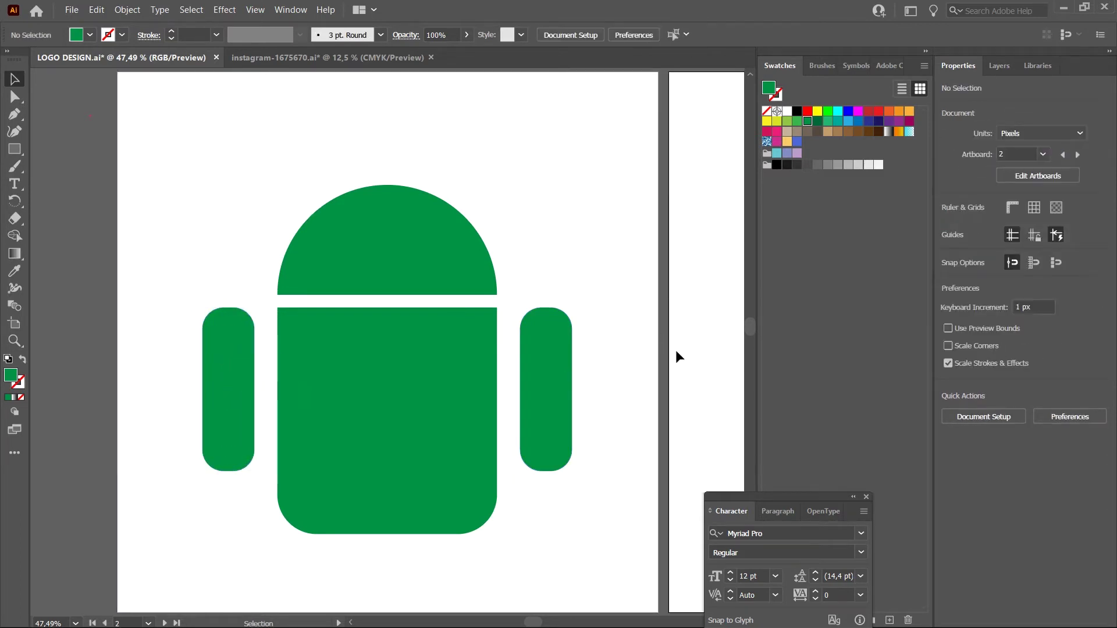
{"action": "scroll", "coordinate": [675, 355], "scroll_direction": "right", "scroll_amount": 2}
- Copy the arm below the body as two legs and scale the whole robot down
{"action": "mouse_move", "coordinate": [521, 379]}
{"action": "left_mouse_down"}
{"action": "mouse_move", "coordinate": [413, 533]}
{"action": "mouse_move", "coordinate": [309, 524]}
{"action": "left_mouse_up"}
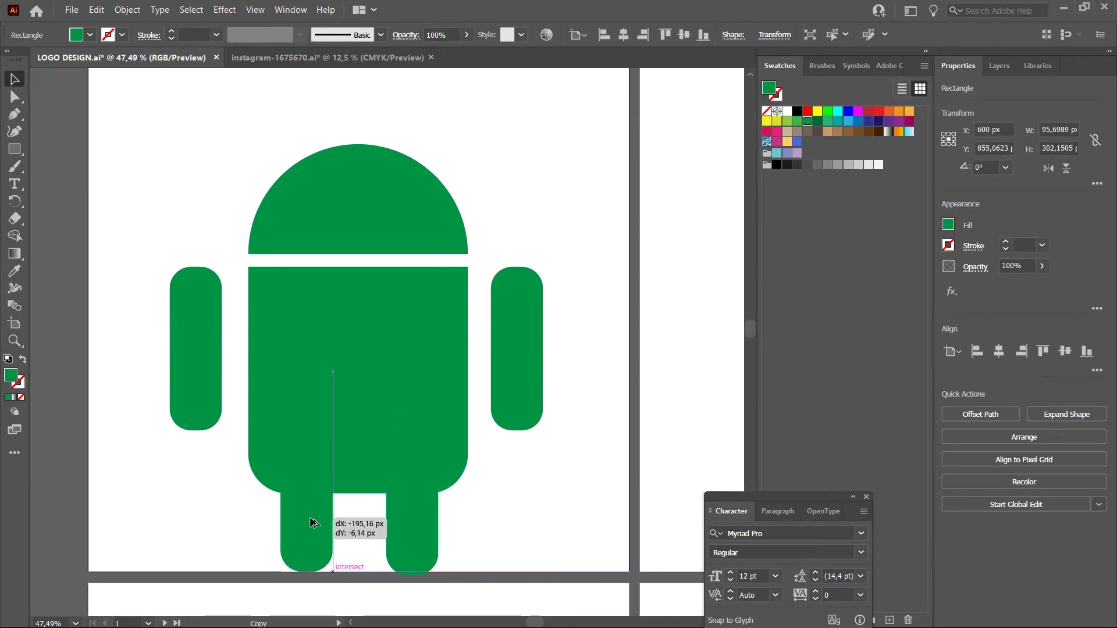
{"action": "left_click", "coordinate": [375, 337]}
{"action": "key", "text": "ctrl+a"}
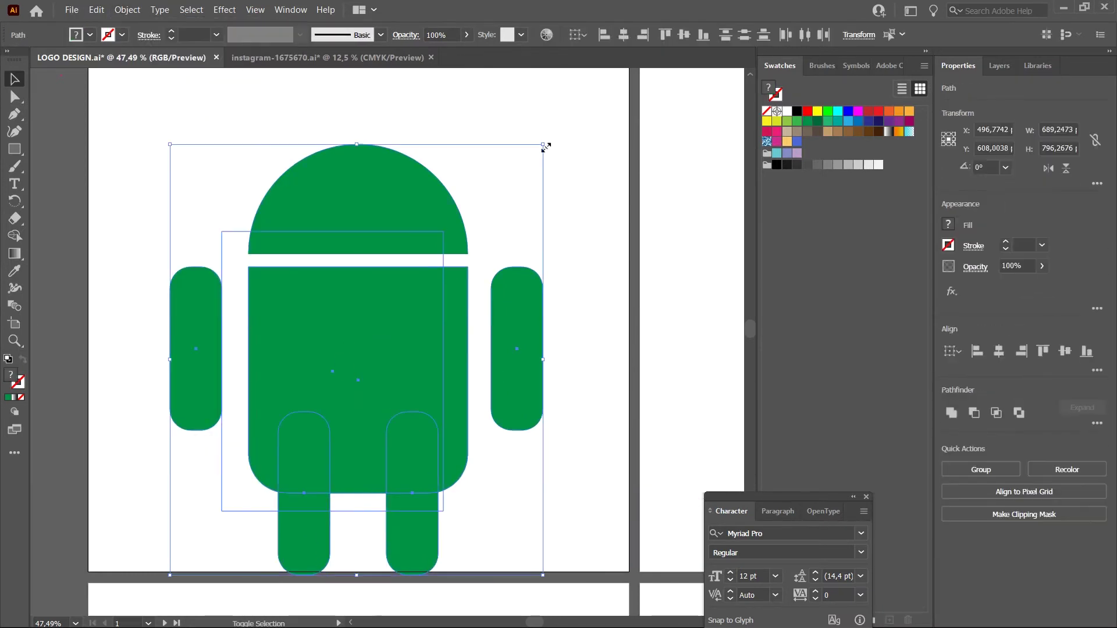
{"action": "left_click_drag", "start_coordinate": [544, 145], "coordinate": [504, 189]}
{"action": "left_click", "coordinate": [557, 366]}
{"action": "left_click", "coordinate": [319, 487]}
- Nudge both legs into position beneath the body
{"action": "left_click", "coordinate": [492, 483]}
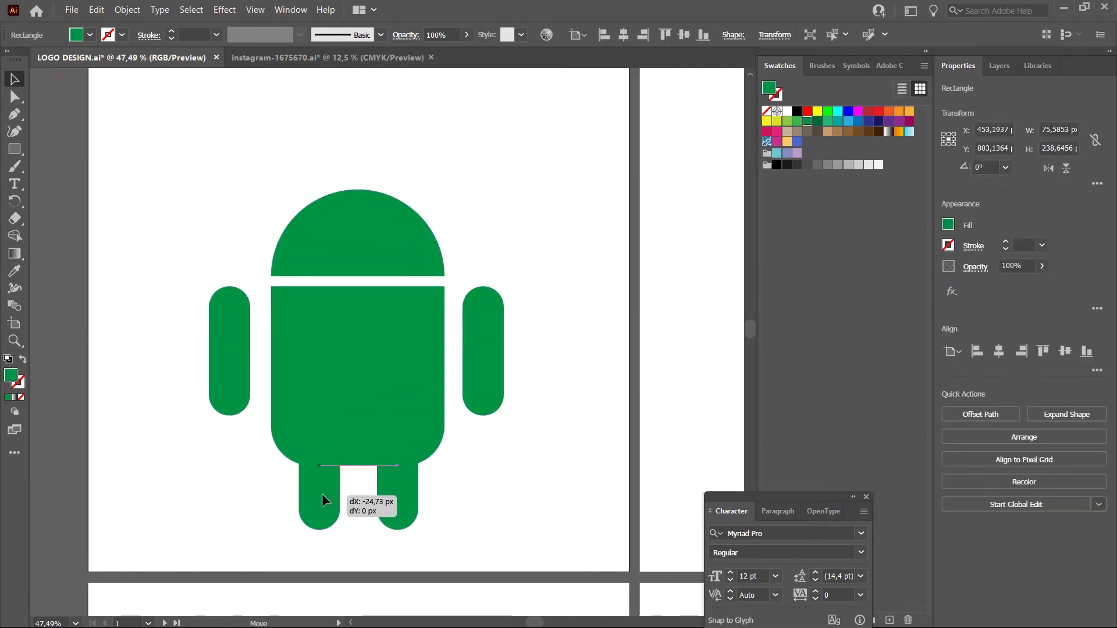
{"action": "left_click_drag", "start_coordinate": [323, 493], "coordinate": [327, 495]}
{"action": "left_click", "coordinate": [481, 490]}
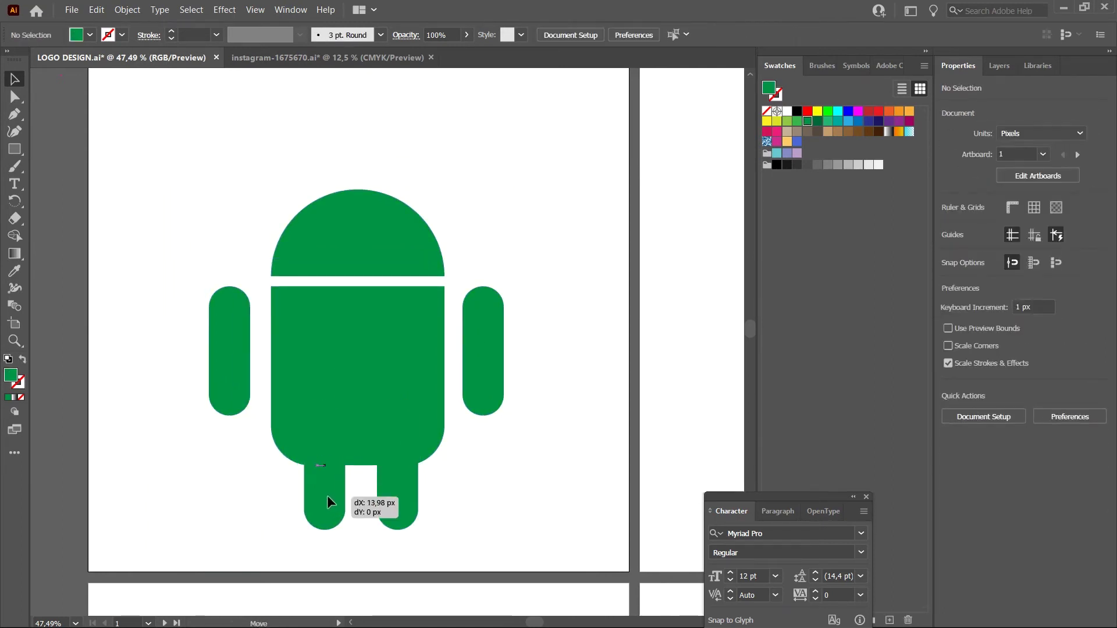
{"action": "left_click_drag", "start_coordinate": [407, 494], "coordinate": [386, 493]}
{"action": "left_click", "coordinate": [490, 497]}
{"action": "left_click_drag", "start_coordinate": [351, 441], "coordinate": [357, 441]}
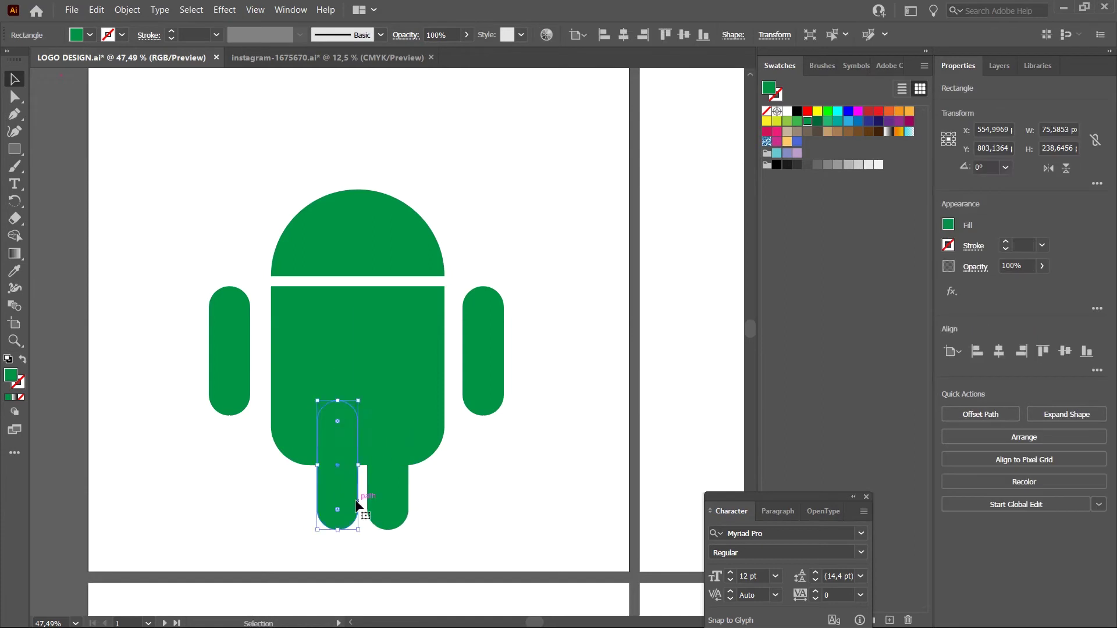
{"action": "left_click", "coordinate": [417, 489]}
- Fine-tune the right leg's position so the legs sit closer together
{"action": "scroll", "coordinate": [349, 454], "scroll_direction": "right", "scroll_amount": 3}
{"action": "left_click", "coordinate": [291, 408]}
{"action": "key", "text": "a"}
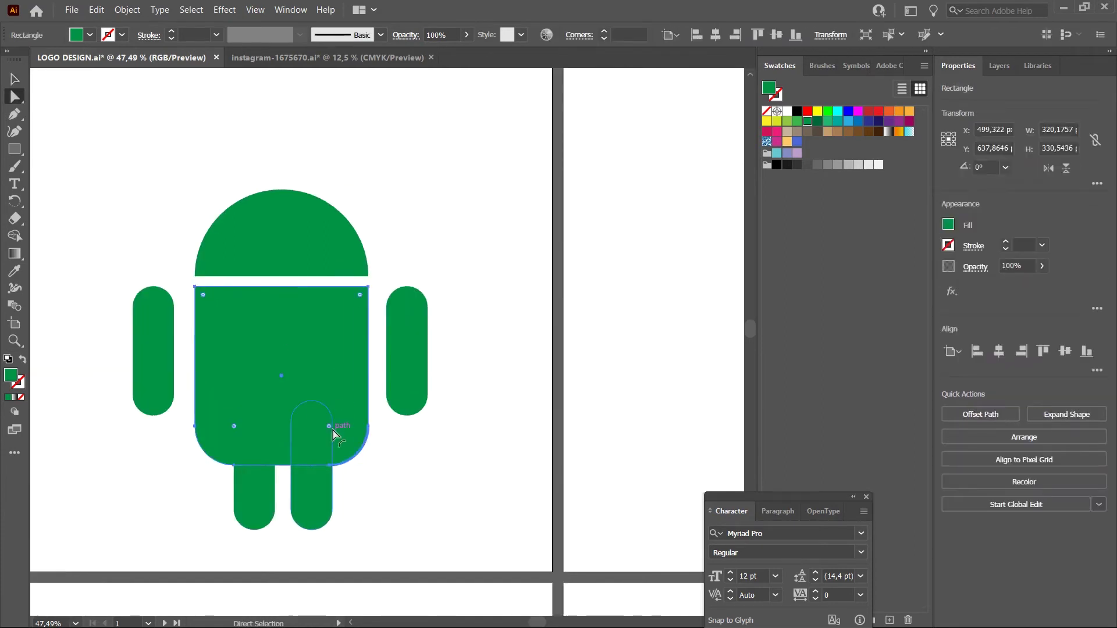
{"action": "left_click_drag", "start_coordinate": [332, 429], "coordinate": [237, 430]}
{"action": "left_click", "coordinate": [455, 479]}
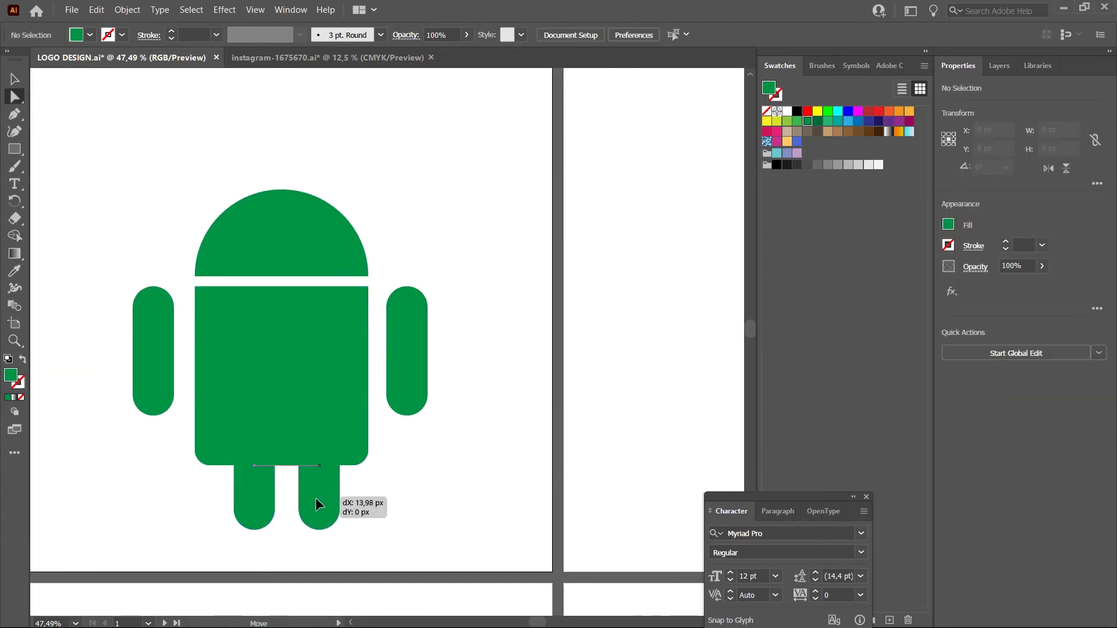
{"action": "left_click_drag", "start_coordinate": [316, 497], "coordinate": [326, 487]}
{"action": "key", "text": "ctrl+z"}
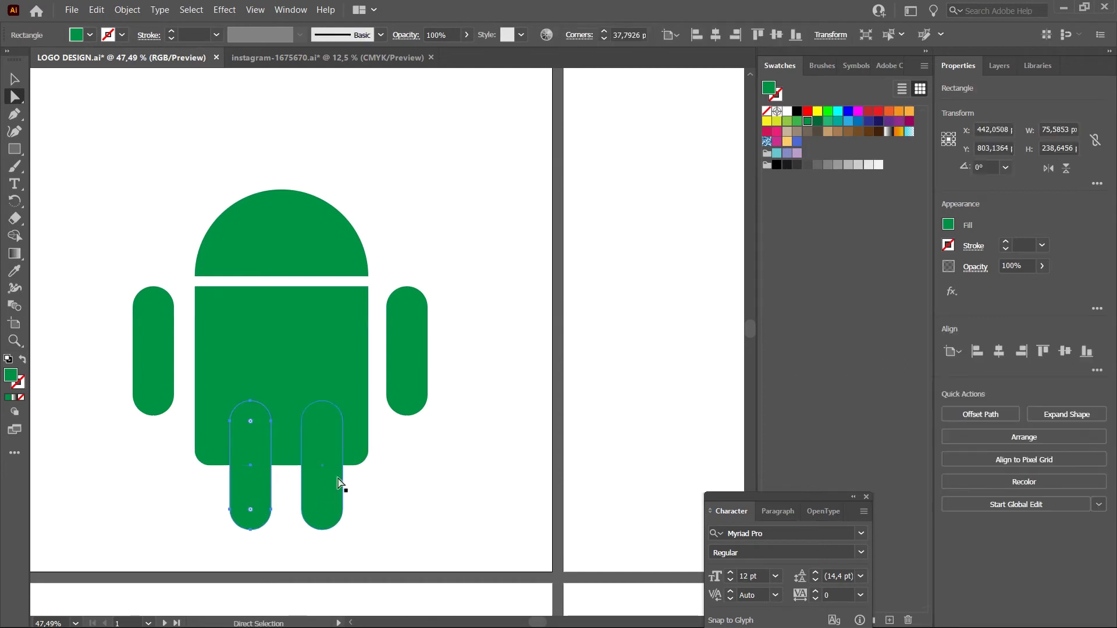
{"action": "key", "text": "ctrl+z"}
{"action": "key", "text": "ctrl+z"}
{"action": "key", "text": "ctrl+z"}
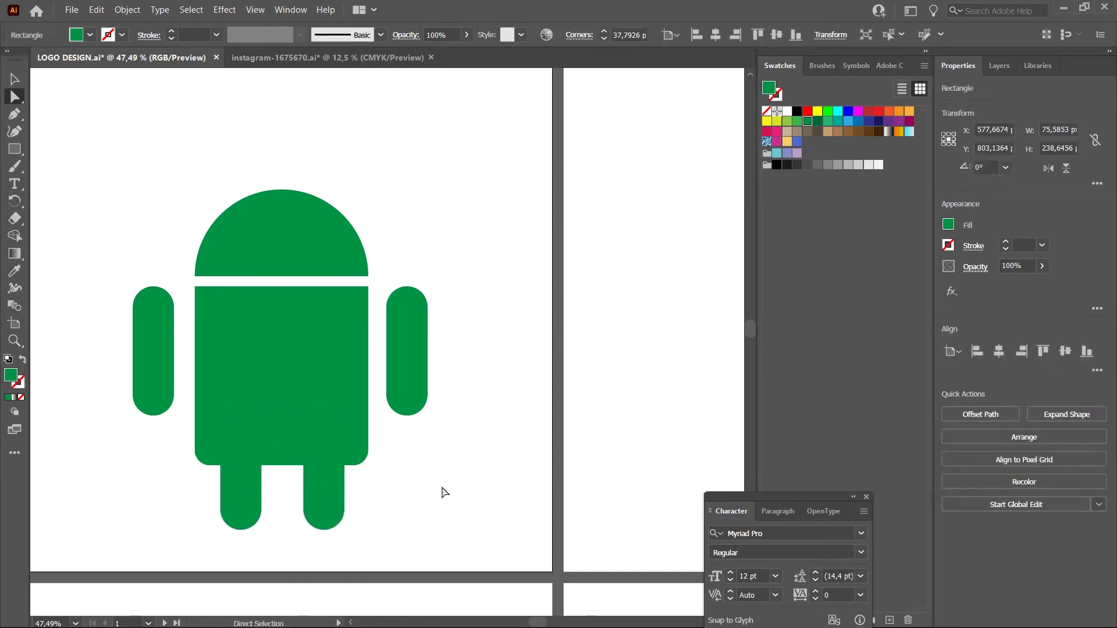
{"action": "key", "text": "ctrl+shift+z"}
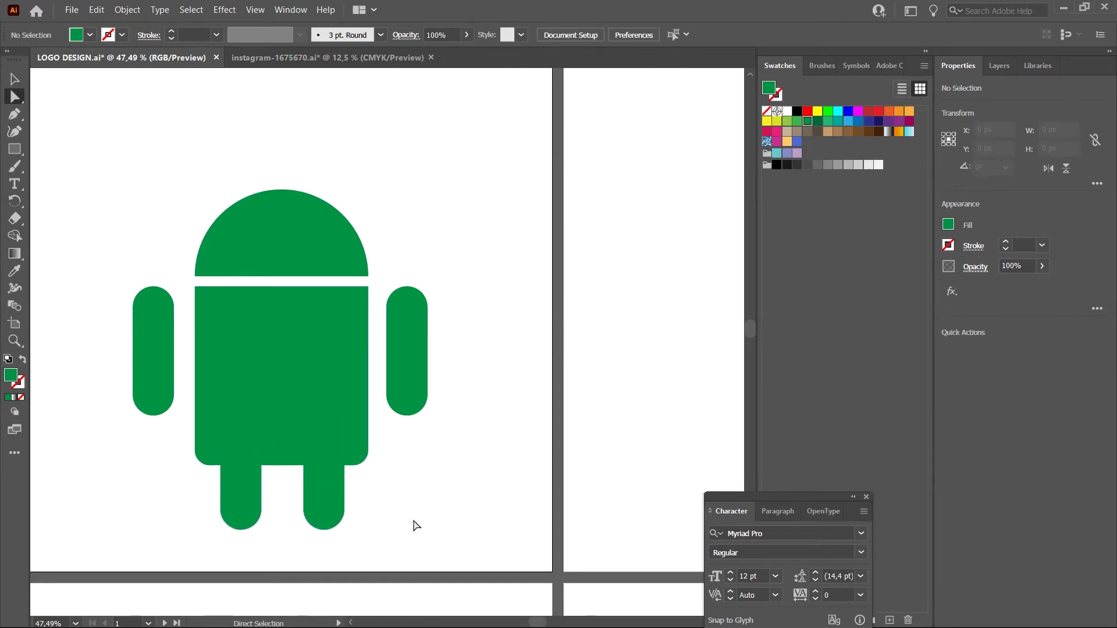
{"action": "left_click_drag", "start_coordinate": [332, 493], "coordinate": [326, 497]}
{"action": "left_click", "coordinate": [409, 525]}
{"action": "key", "text": "v"}
{"action": "left_click", "coordinate": [323, 494]}
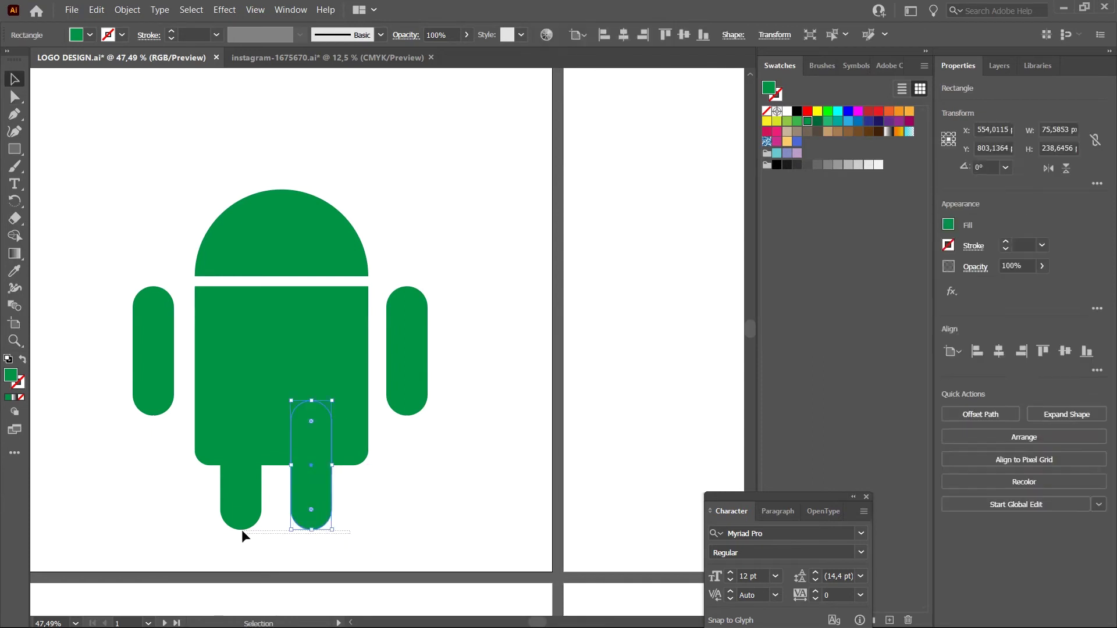
{"action": "left_click", "coordinate": [242, 524], "text": "shift"}
{"action": "left_click", "coordinate": [522, 573]}
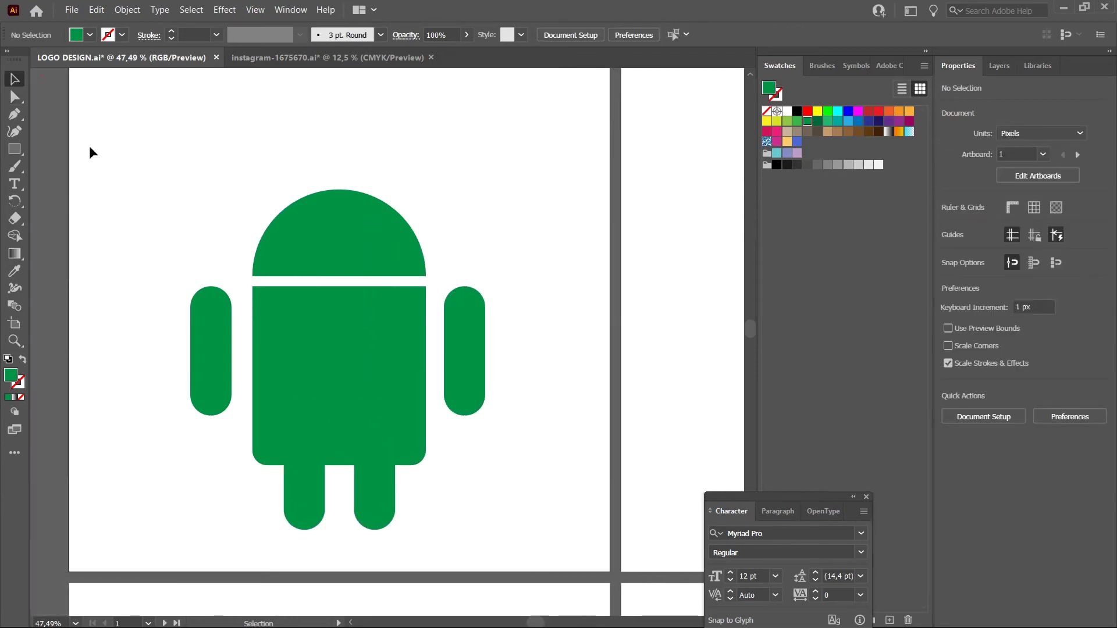
- Draw a diagonal line rising up-left from the dome with no fill
{"action": "left_click", "coordinate": [14, 114]}
{"action": "left_click", "coordinate": [303, 203]}
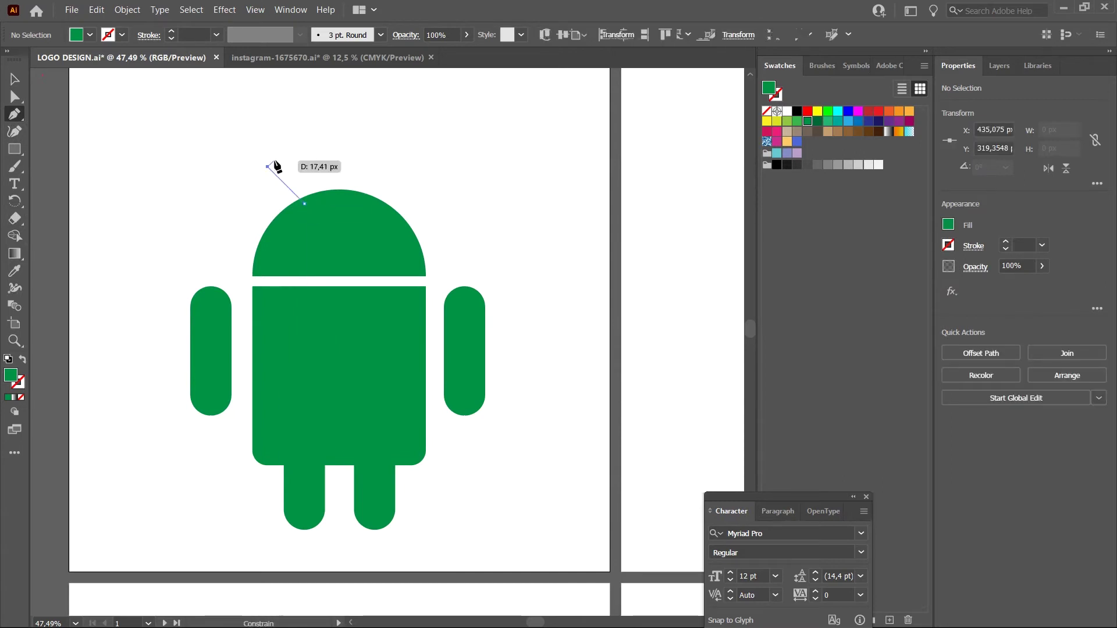
{"action": "left_click_drag", "start_coordinate": [268, 167], "coordinate": [268, 167]}
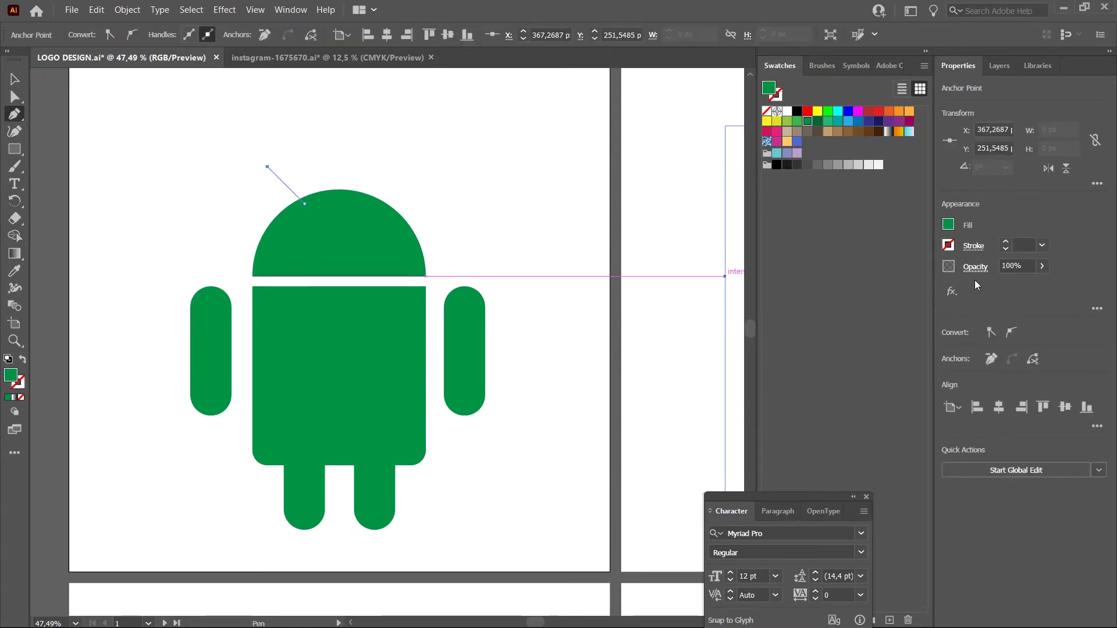
{"action": "left_click", "coordinate": [949, 226]}
{"action": "left_click", "coordinate": [789, 277]}
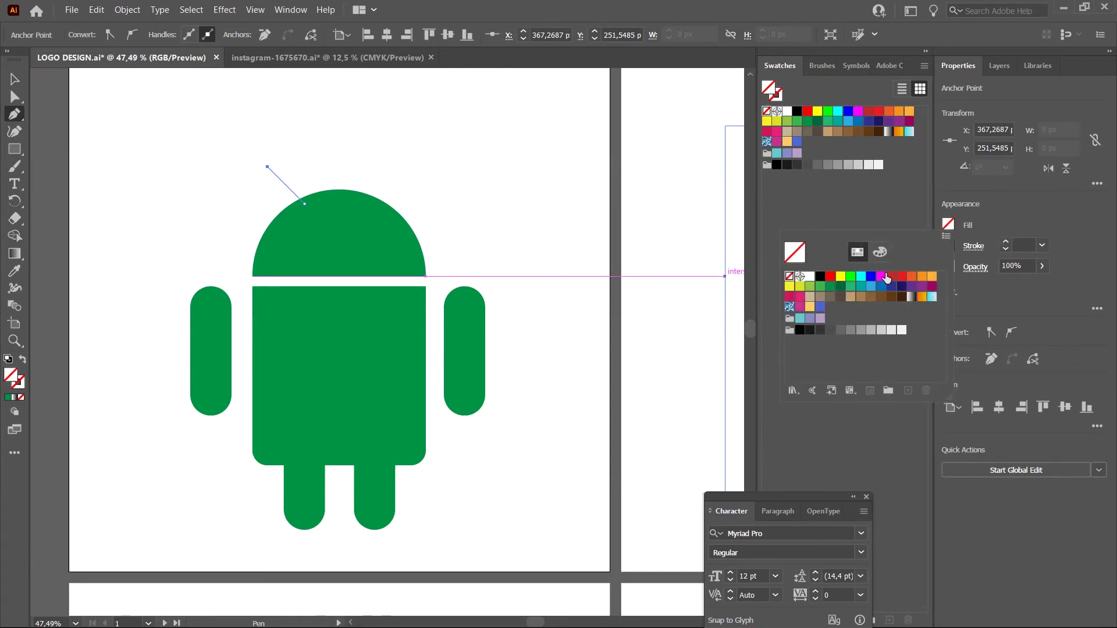
{"action": "left_click", "coordinate": [1003, 239]}
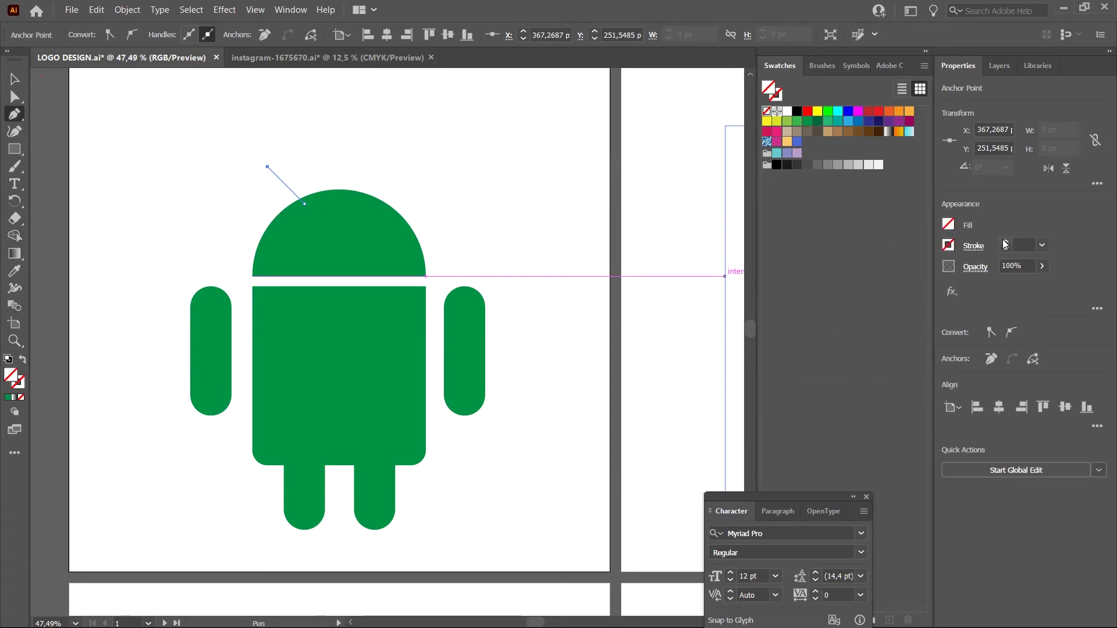
- Give the antenna line a green 18 pt stroke
{"action": "left_click", "coordinate": [948, 245]}
{"action": "left_click", "coordinate": [830, 309]}
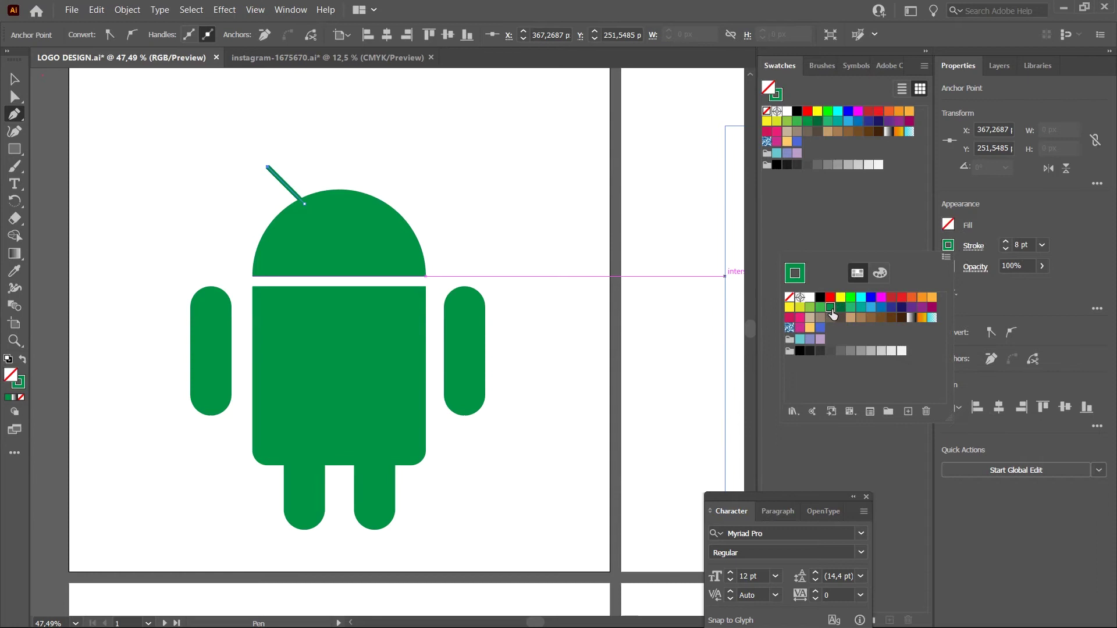
{"action": "left_click", "coordinate": [1003, 243]}
{"action": "double_click", "coordinate": [1005, 242]}
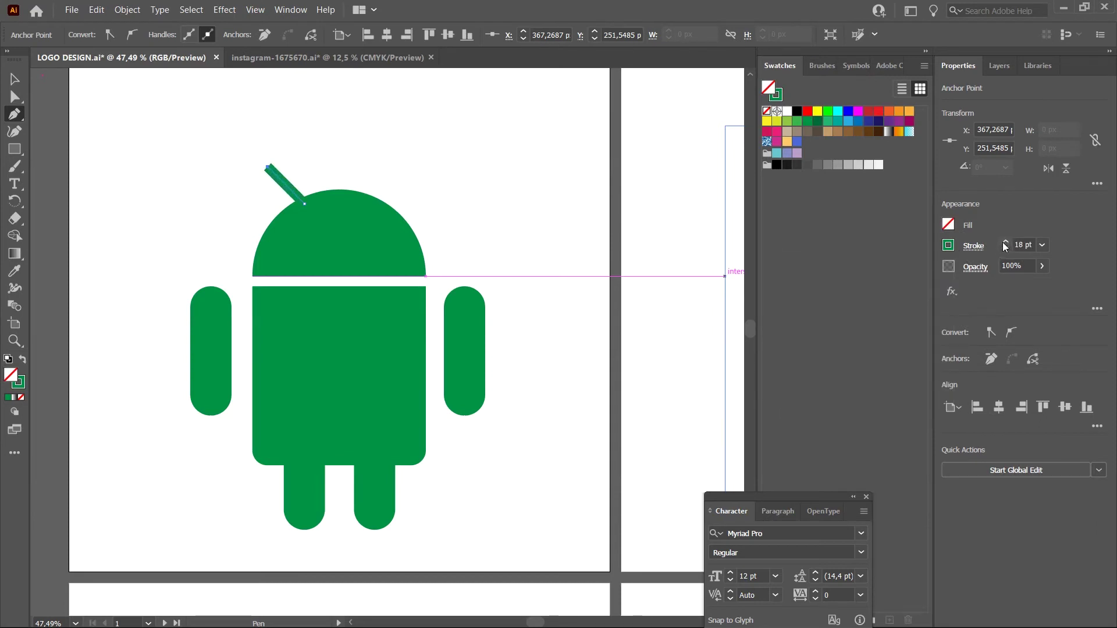
{"action": "left_click", "coordinate": [948, 245]}
{"action": "left_click", "coordinate": [973, 246]}
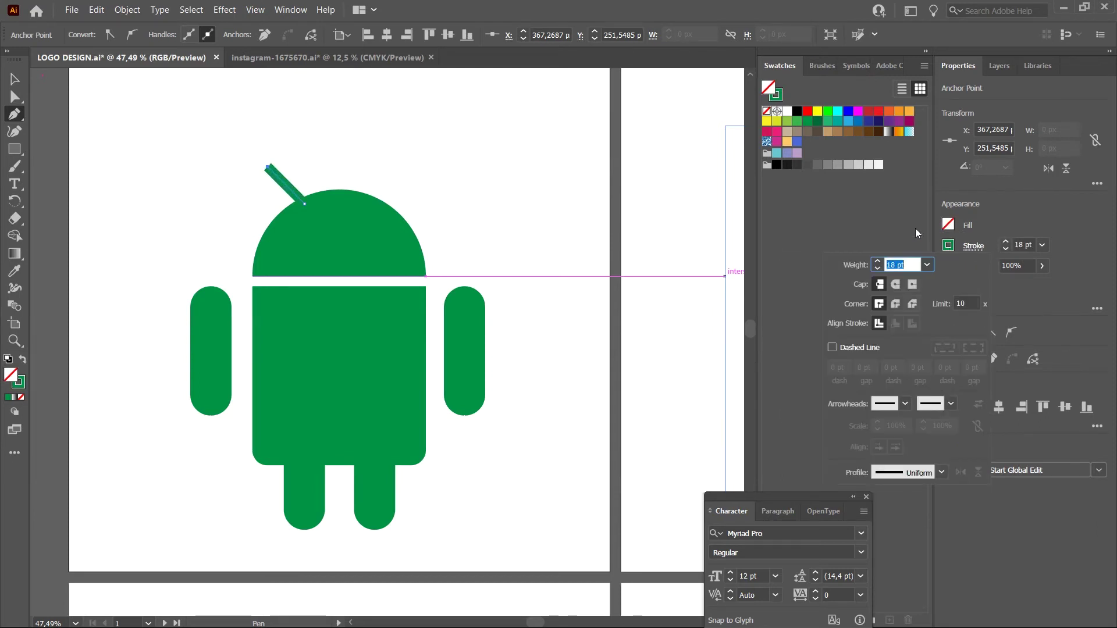
{"action": "left_click", "coordinate": [983, 246]}
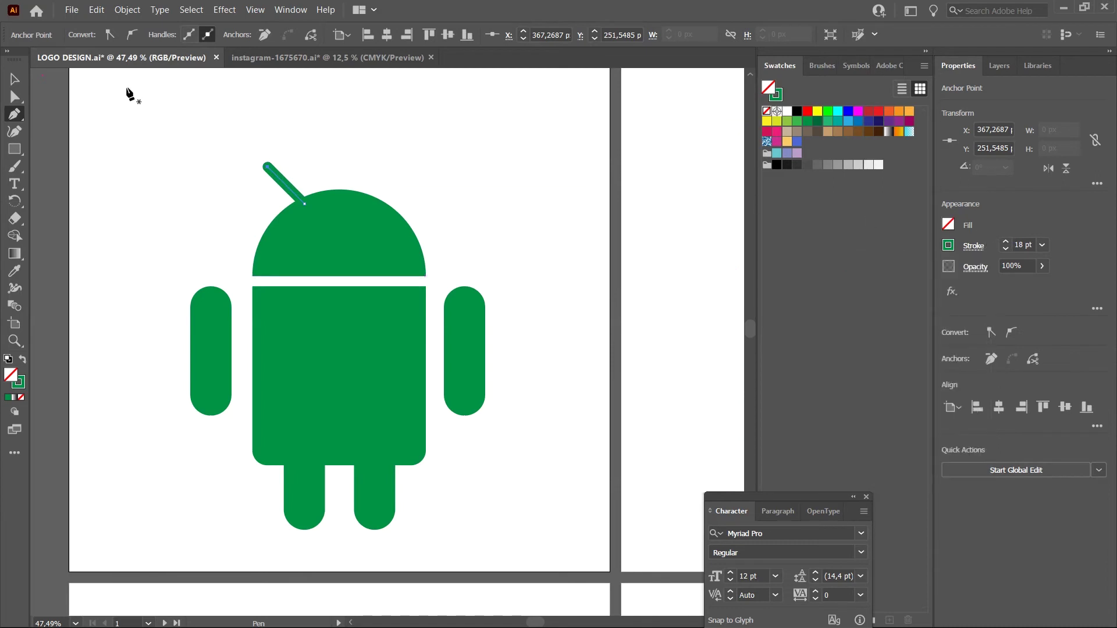
{"action": "left_click", "coordinate": [181, 204]}
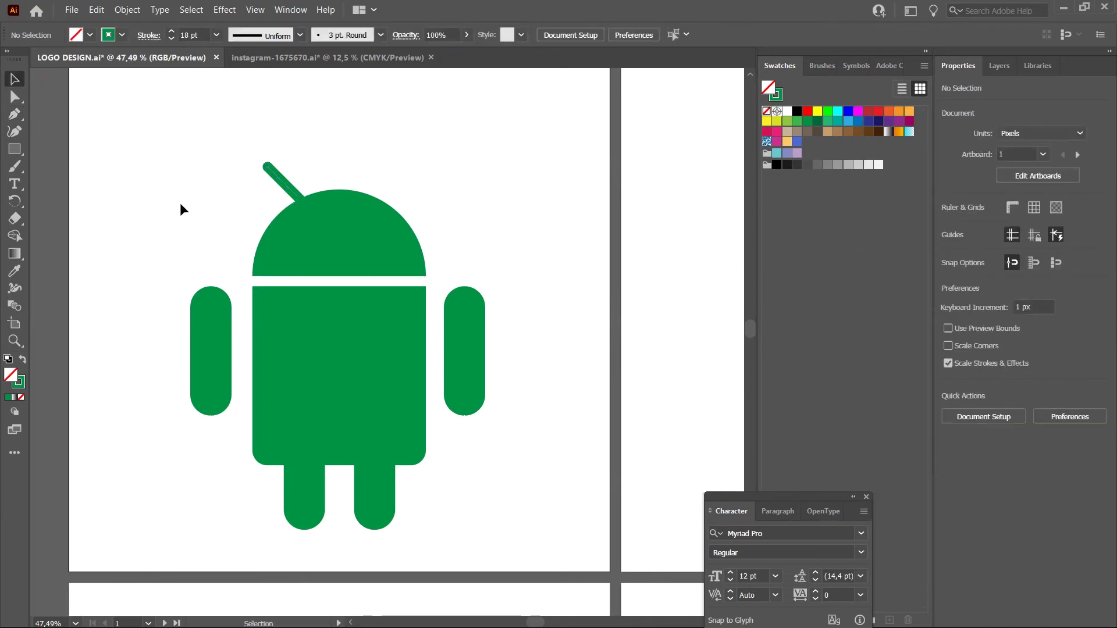
- Reflect a vertical copy of the antenna and place it on the dome's upper right
{"action": "left_click", "coordinate": [286, 187]}
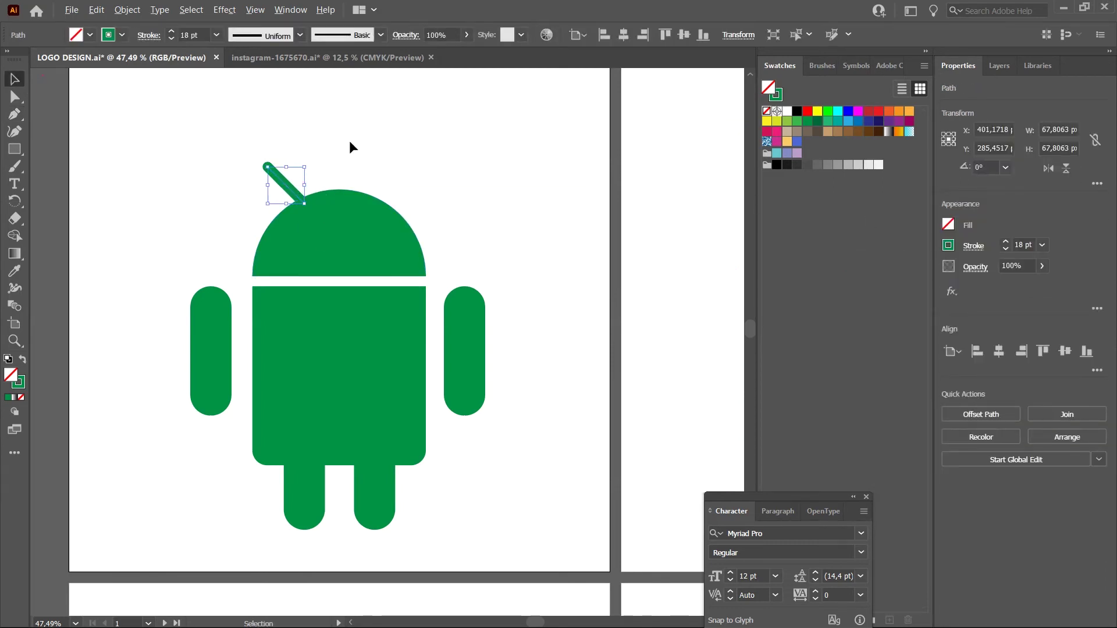
{"action": "right_click", "coordinate": [292, 189]}
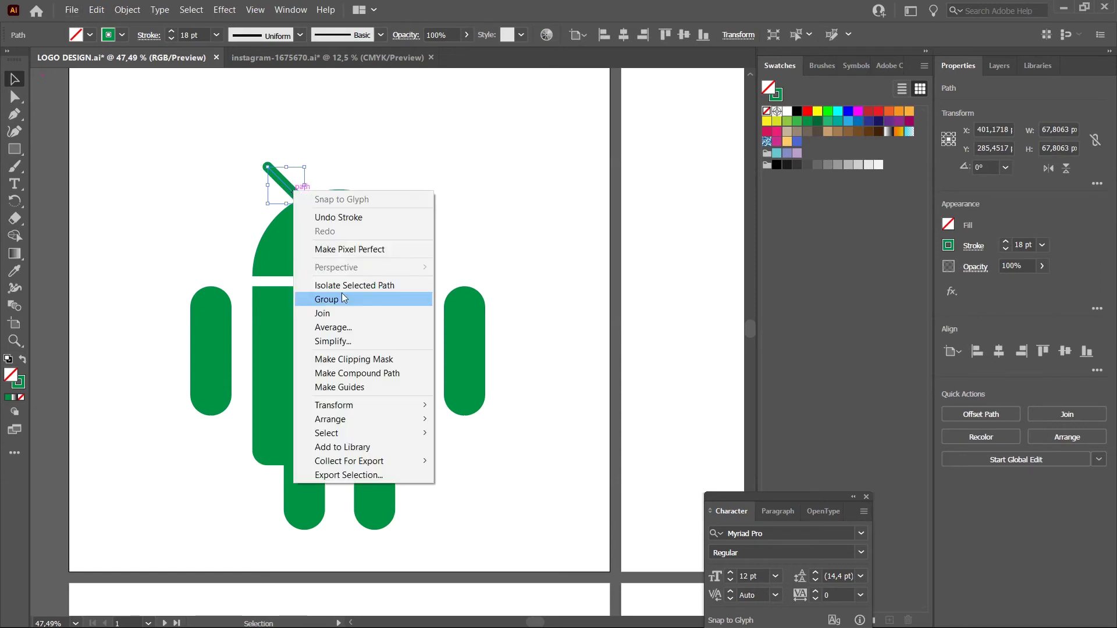
{"action": "mouse_move", "coordinate": [349, 405]}
{"action": "left_click", "coordinate": [476, 448]}
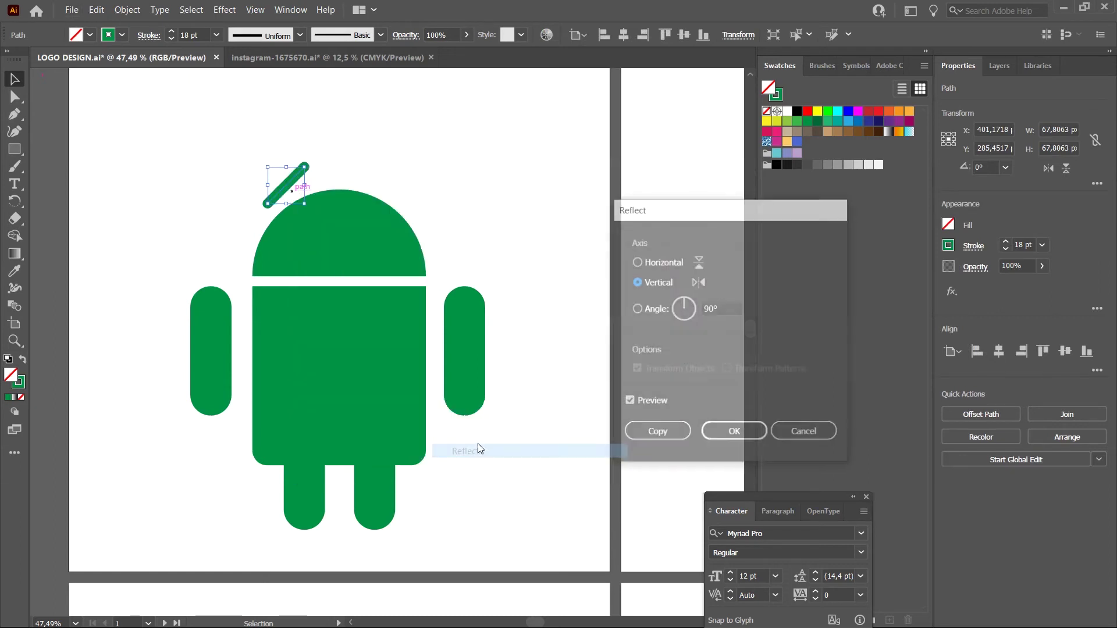
{"action": "left_click", "coordinate": [672, 441]}
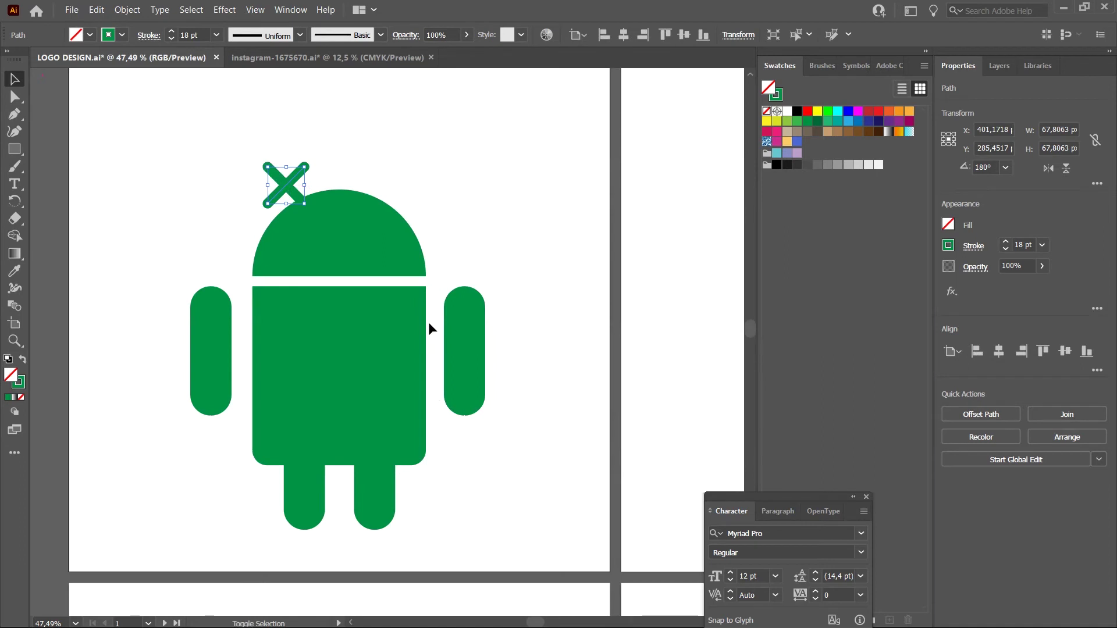
{"action": "key", "text": "shift+Right"}
{"action": "key", "text": "shift+Right"}
{"action": "key", "text": "shift+Right"}
{"action": "key", "text": "shift+Right"}
{"action": "key", "text": "shift+Right"}
{"action": "key", "text": "shift+Right"}
{"action": "key", "text": "shift+Right"}
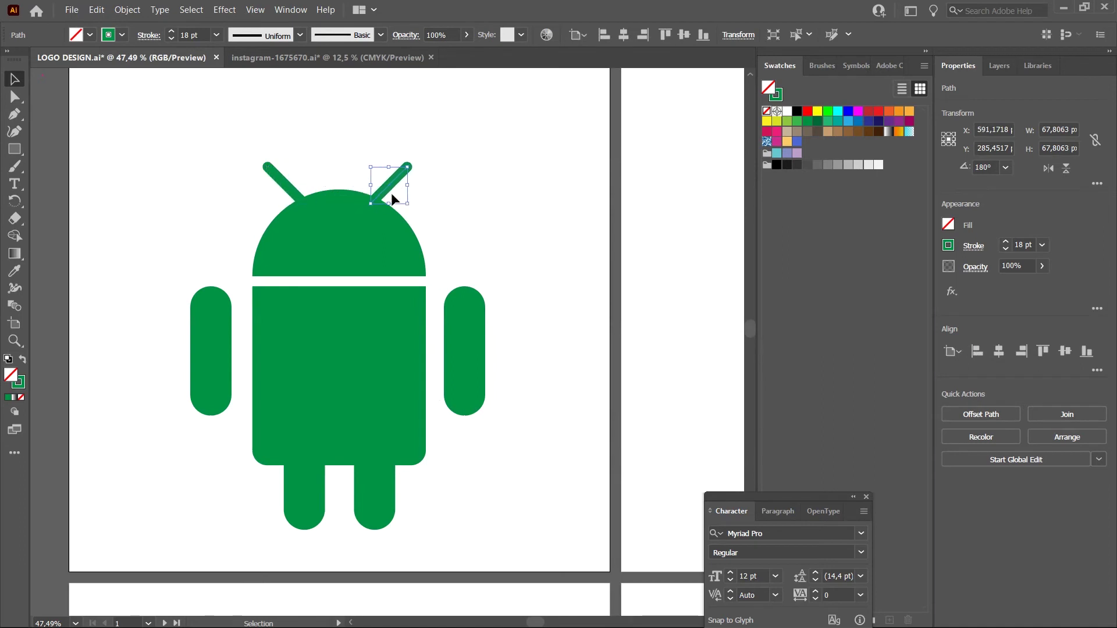
{"action": "left_click_drag", "start_coordinate": [389, 185], "coordinate": [395, 185]}
{"action": "left_click", "coordinate": [514, 222]}
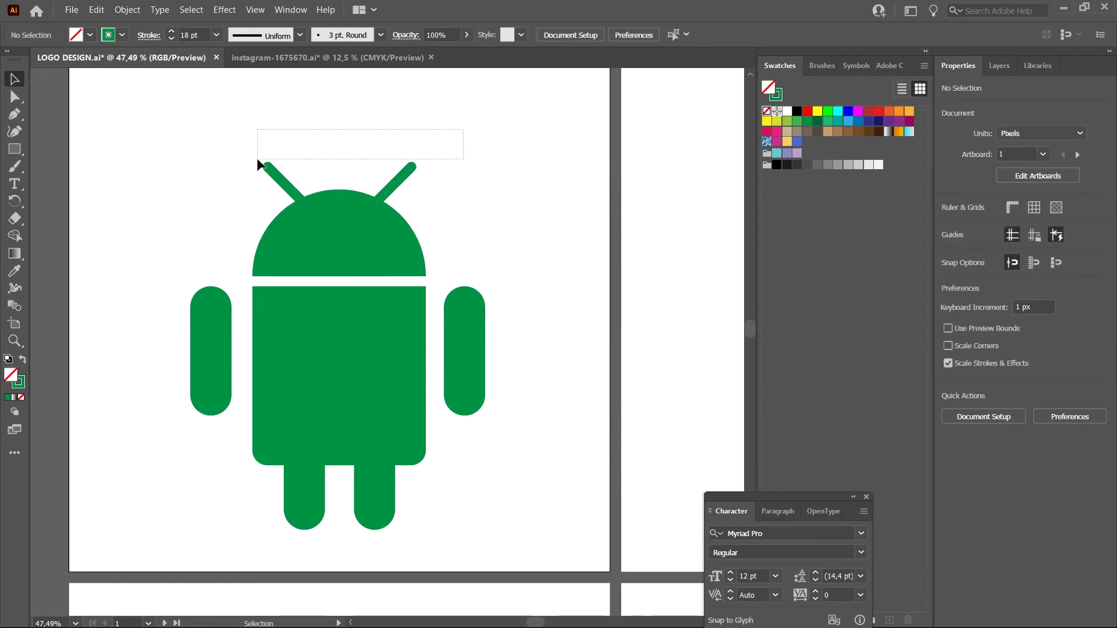
{"action": "mouse_move", "coordinate": [258, 161]}
{"action": "left_mouse_down"}
{"action": "mouse_move", "coordinate": [252, 170]}
{"action": "mouse_move", "coordinate": [429, 213]}
{"action": "left_mouse_up"}
{"action": "left_click", "coordinate": [518, 259]}
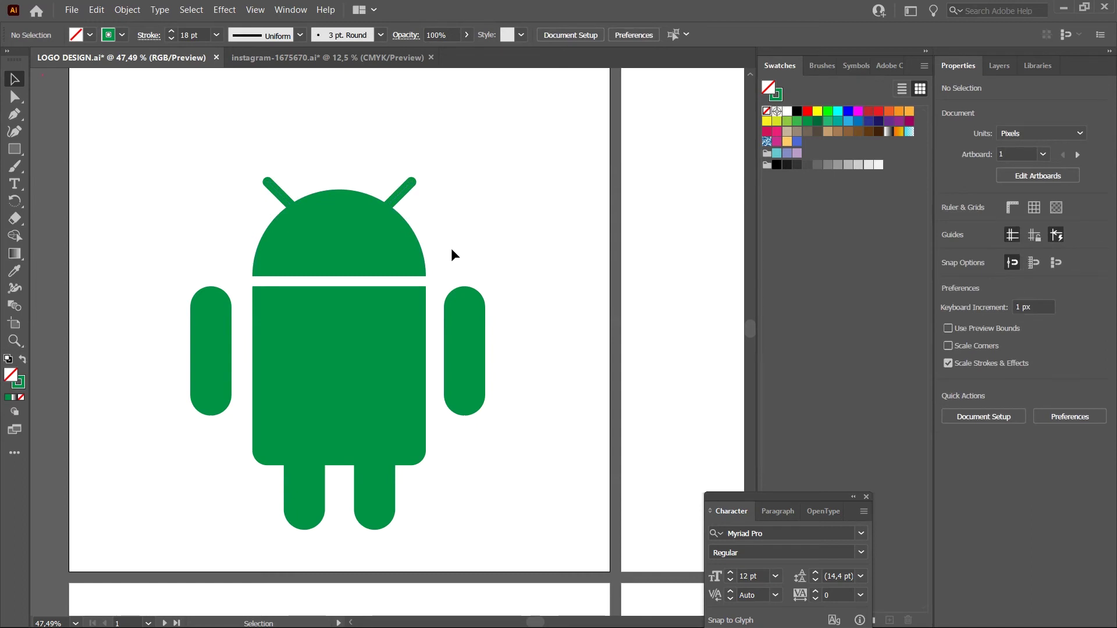
- Draw a small circle on the head with no stroke and a white fill
{"action": "left_click_drag", "start_coordinate": [14, 148], "coordinate": [87, 165]}
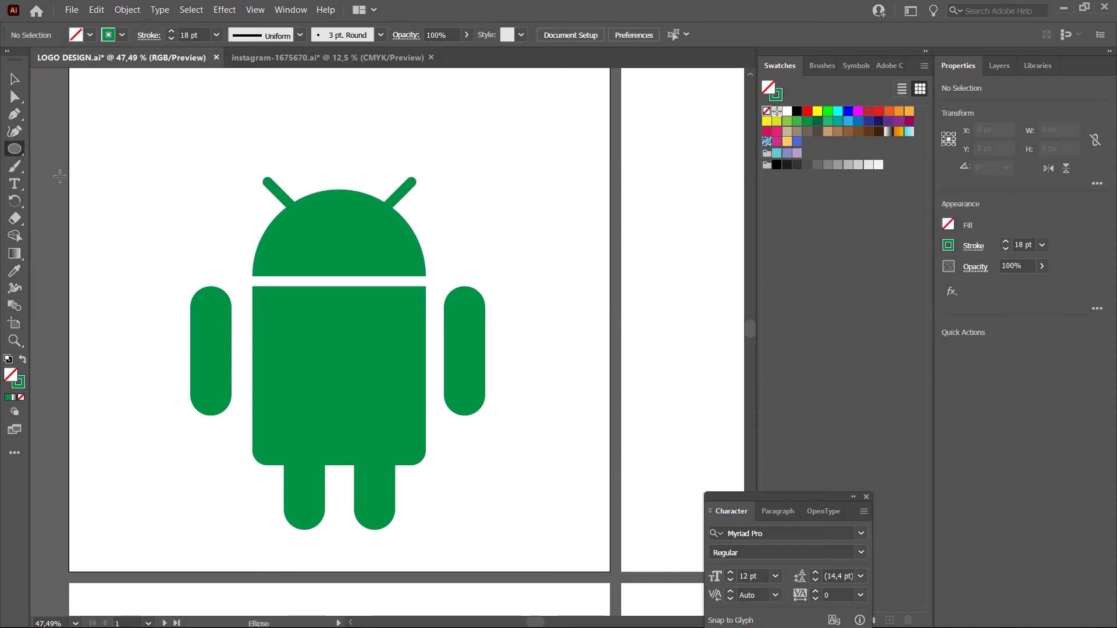
{"action": "left_click_drag", "start_coordinate": [294, 227], "coordinate": [316, 248]}
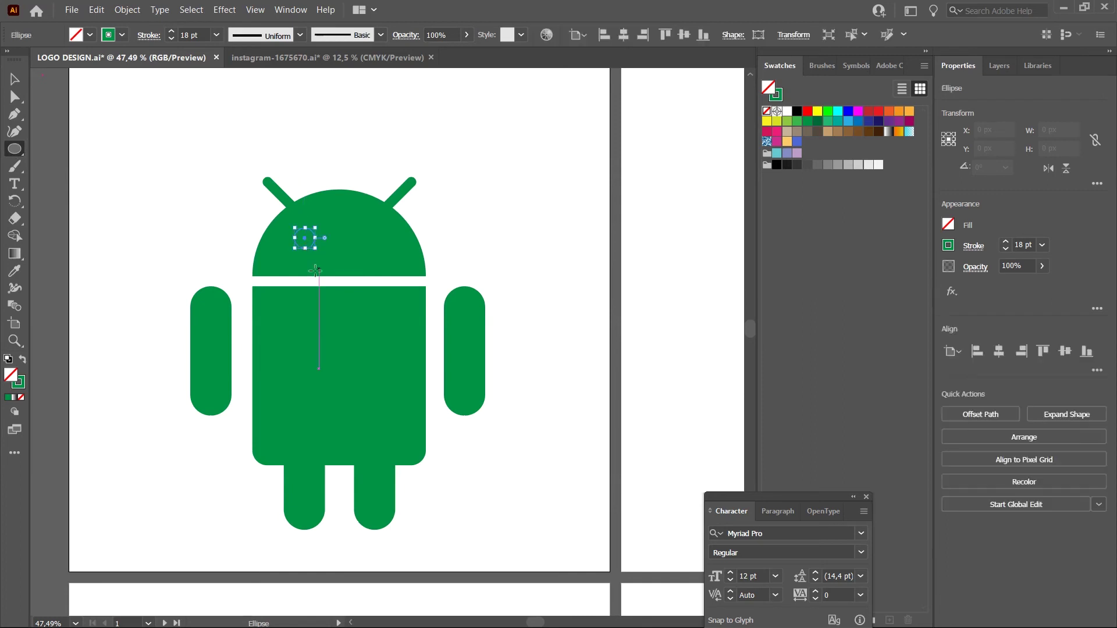
{"action": "left_click", "coordinate": [948, 245]}
{"action": "left_click", "coordinate": [832, 310]}
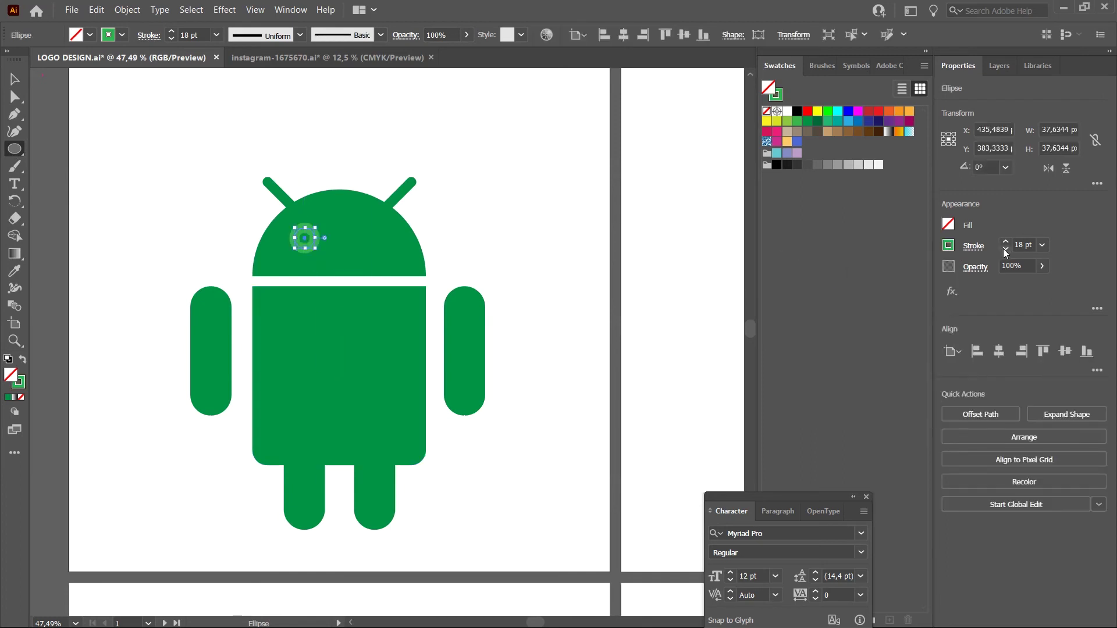
{"action": "left_click", "coordinate": [949, 245]}
{"action": "left_click", "coordinate": [789, 296]}
{"action": "left_click", "coordinate": [948, 225]}
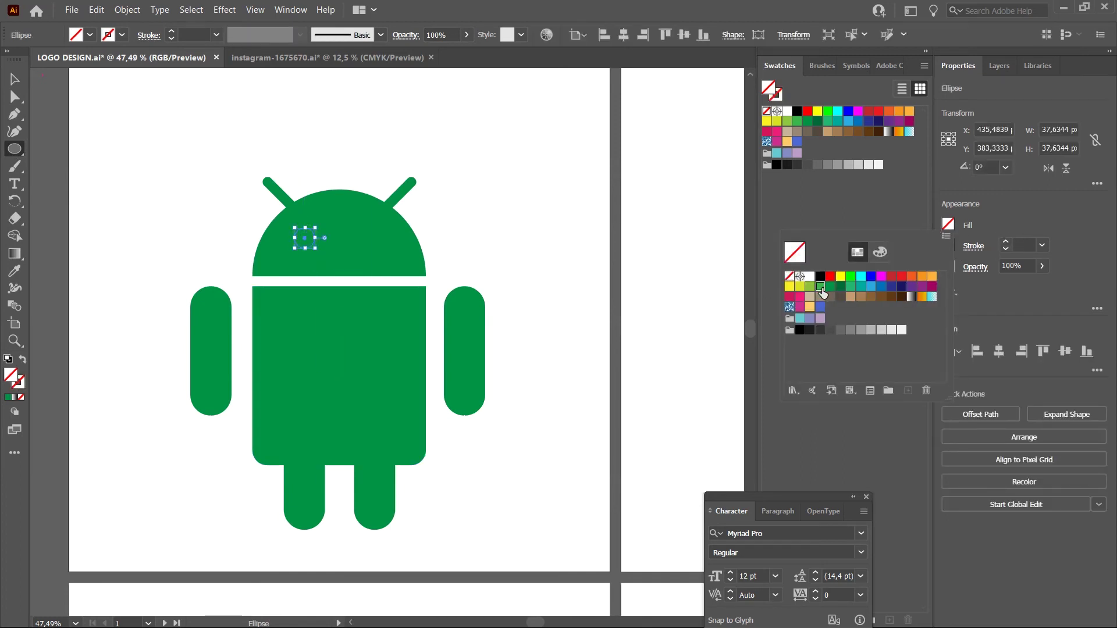
{"action": "left_click", "coordinate": [810, 286]}
{"action": "left_click", "coordinate": [810, 276]}
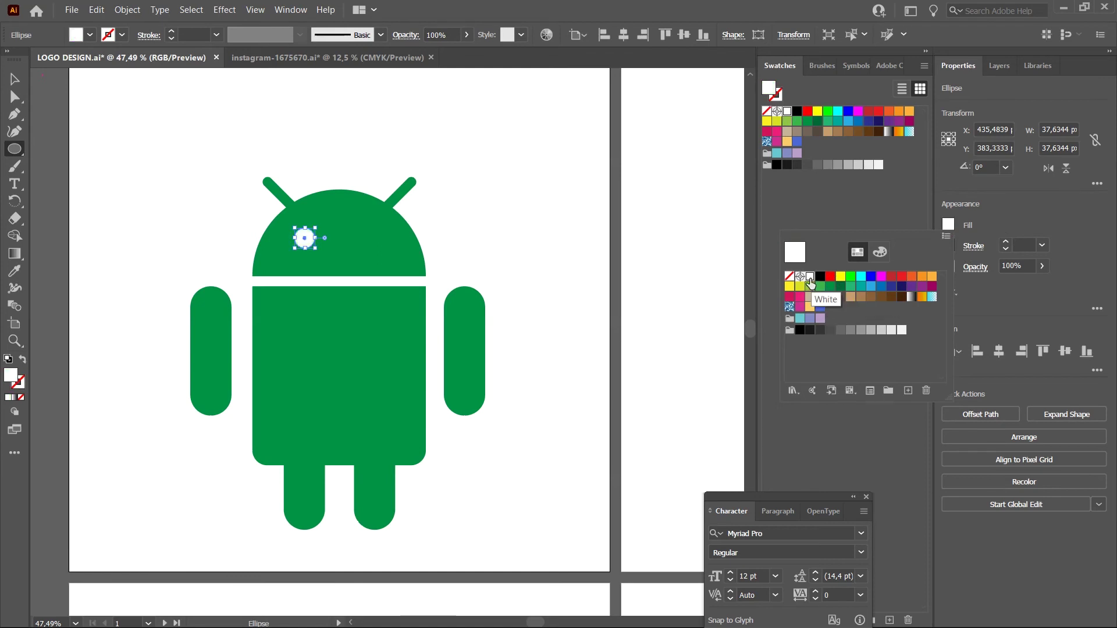
- Duplicate the white eye to the right and group both eyes
{"action": "left_click", "coordinate": [14, 79]}
{"action": "left_click_drag", "start_coordinate": [306, 245], "coordinate": [336, 251]}
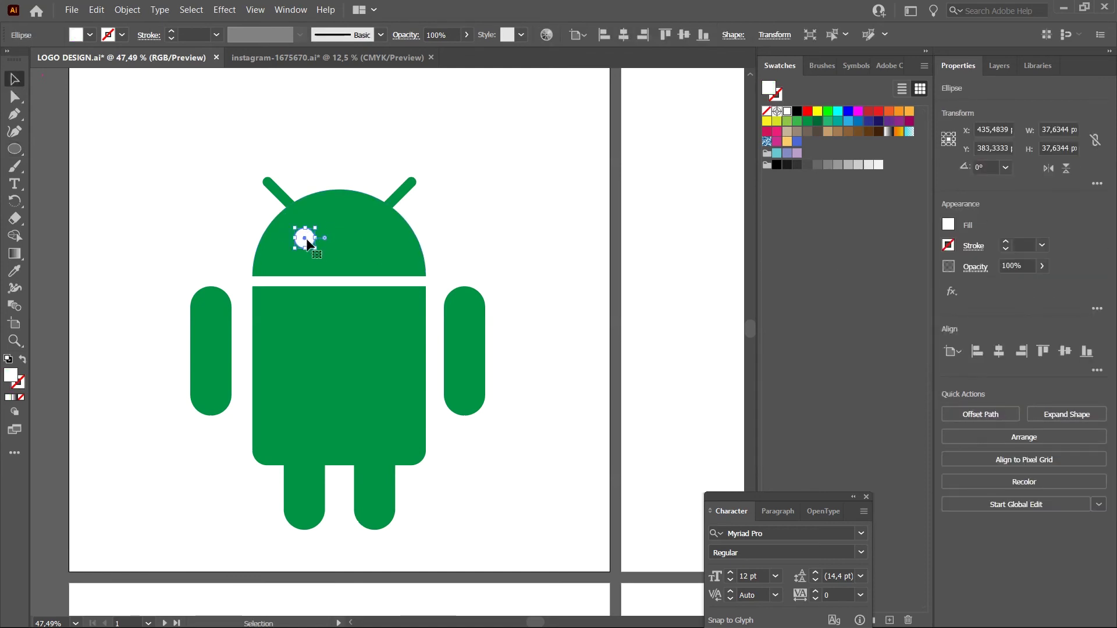
{"action": "key", "text": "ctrl+z"}
{"action": "key", "text": "ctrl+z"}
{"action": "key", "text": "ctrl+shift+z"}
{"action": "left_click_drag", "start_coordinate": [305, 238], "coordinate": [359, 238]}
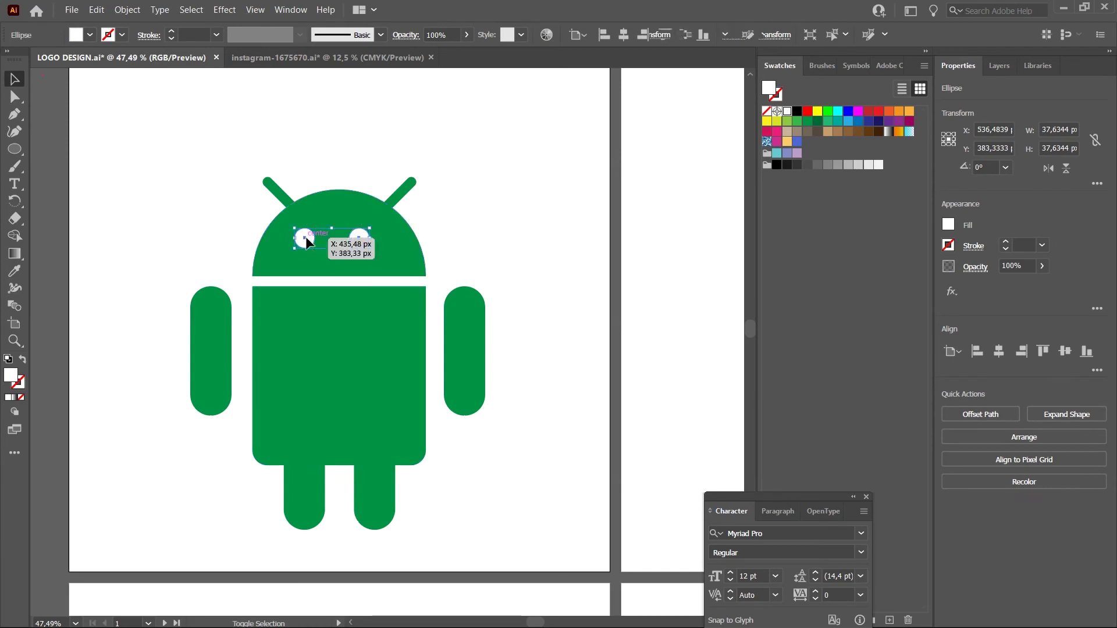
{"action": "right_click", "coordinate": [303, 239]}
{"action": "left_click", "coordinate": [351, 313]}
{"action": "left_click", "coordinate": [553, 241]}
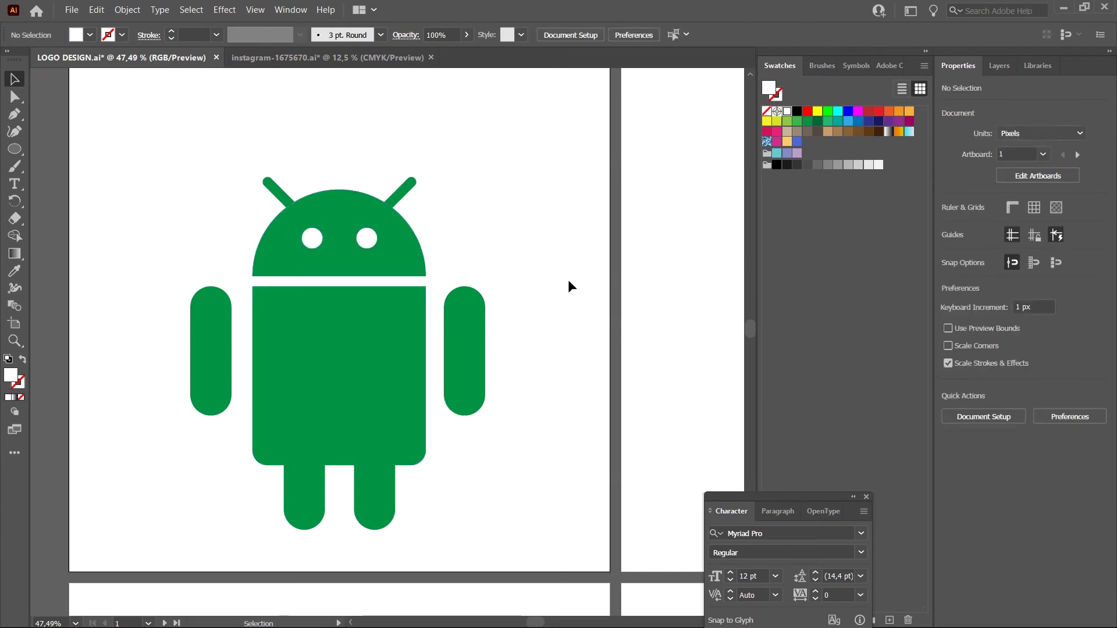
- Regroup the two eyes and centre them horizontally on the head
{"action": "scroll", "coordinate": [349, 240], "scroll_direction": "right", "scroll_amount": 1}
{"action": "right_click", "coordinate": [349, 239]}
{"action": "left_click", "coordinate": [407, 330]}
{"action": "left_click", "coordinate": [361, 241]}
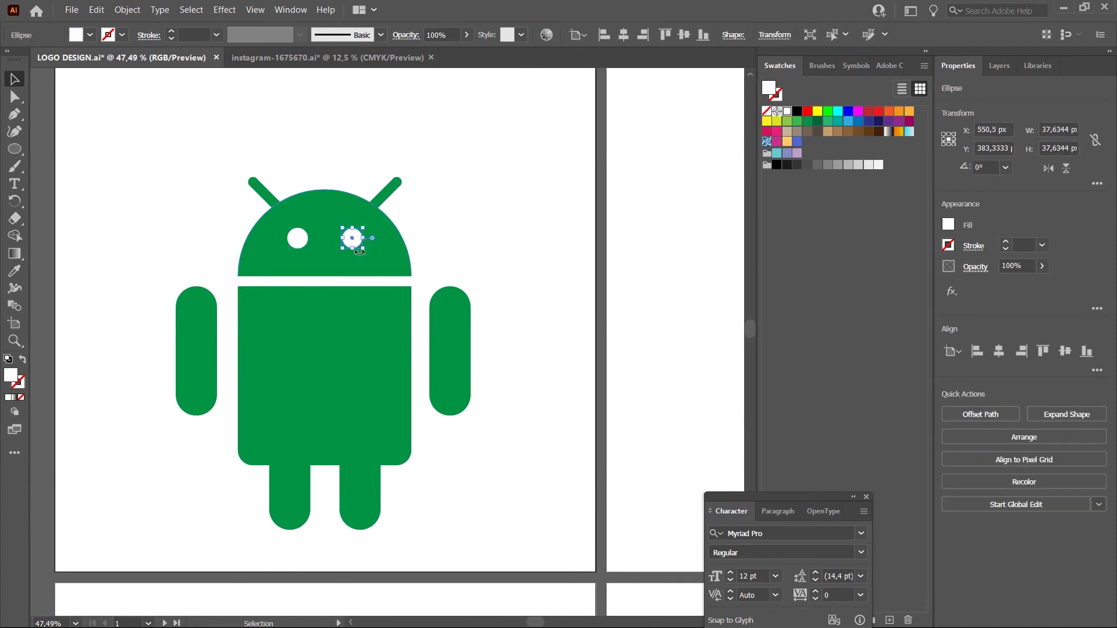
{"action": "left_click", "coordinate": [297, 238], "text": "shift"}
{"action": "right_click", "coordinate": [368, 238]}
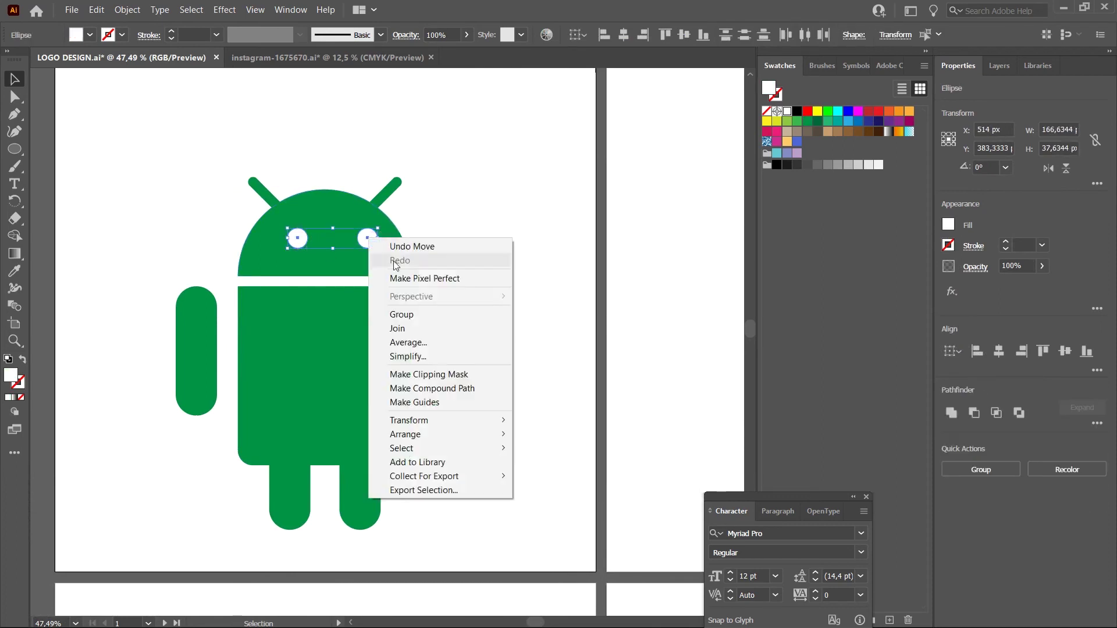
{"action": "left_click", "coordinate": [407, 314]}
{"action": "left_click", "coordinate": [998, 350]}
{"action": "left_click", "coordinate": [619, 348]}
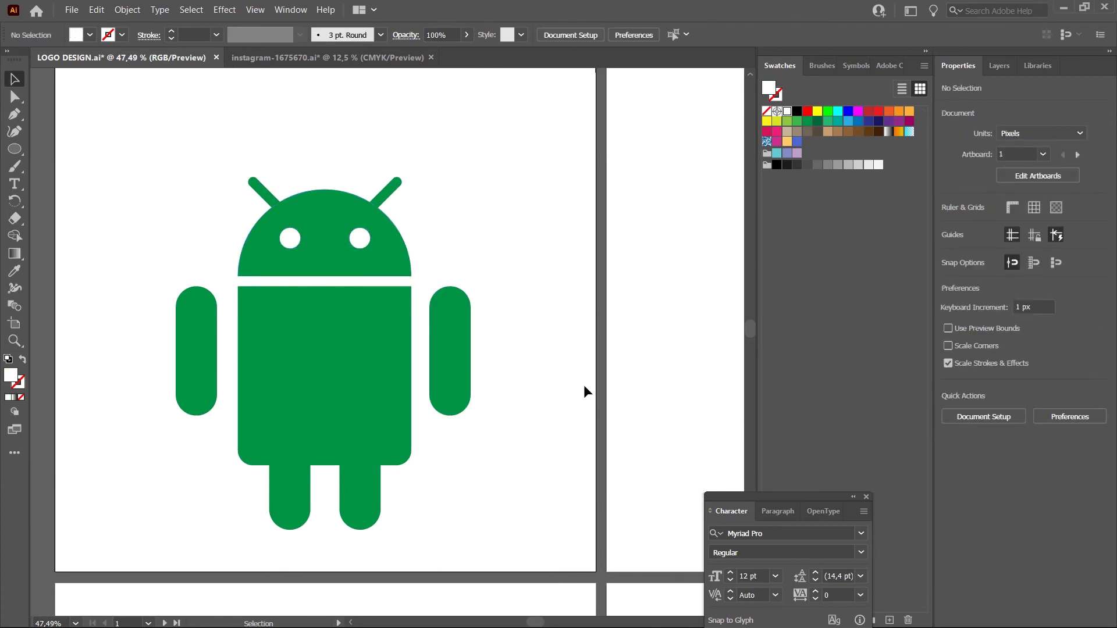
- Move the right eye further out, regroup and recentre the eyes, then nudge them down
{"action": "right_click", "coordinate": [362, 235]}
{"action": "left_click", "coordinate": [408, 330]}
{"action": "left_click", "coordinate": [361, 240]}
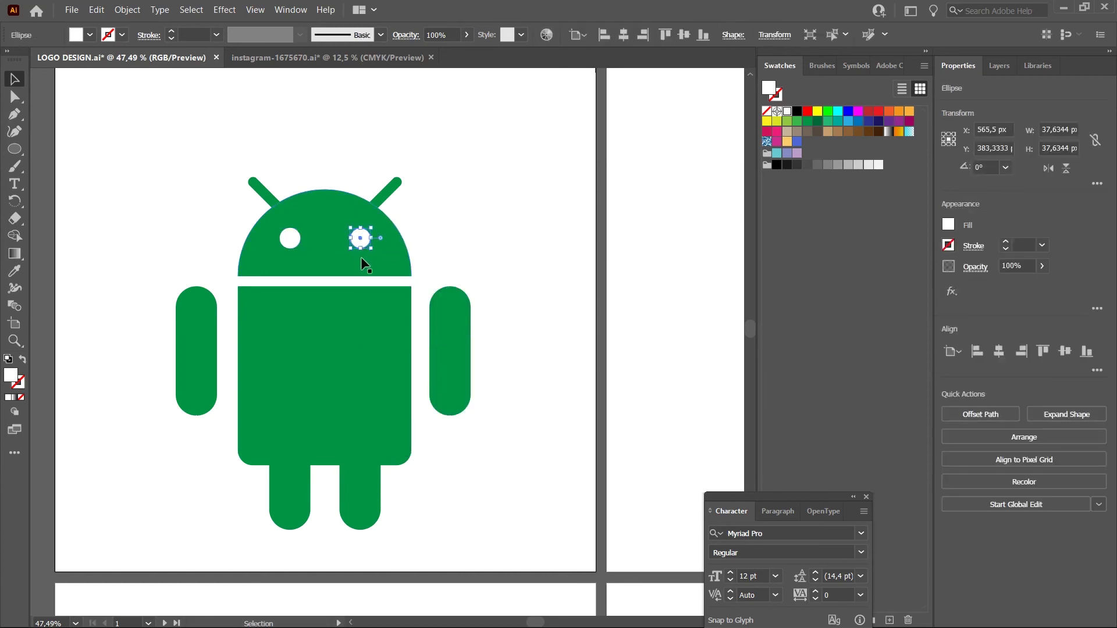
{"action": "left_click_drag", "start_coordinate": [367, 240], "coordinate": [383, 239]}
{"action": "left_click", "coordinate": [293, 236], "text": "shift"}
{"action": "right_click", "coordinate": [298, 234]}
{"action": "left_click", "coordinate": [349, 310]}
{"action": "left_click", "coordinate": [998, 351]}
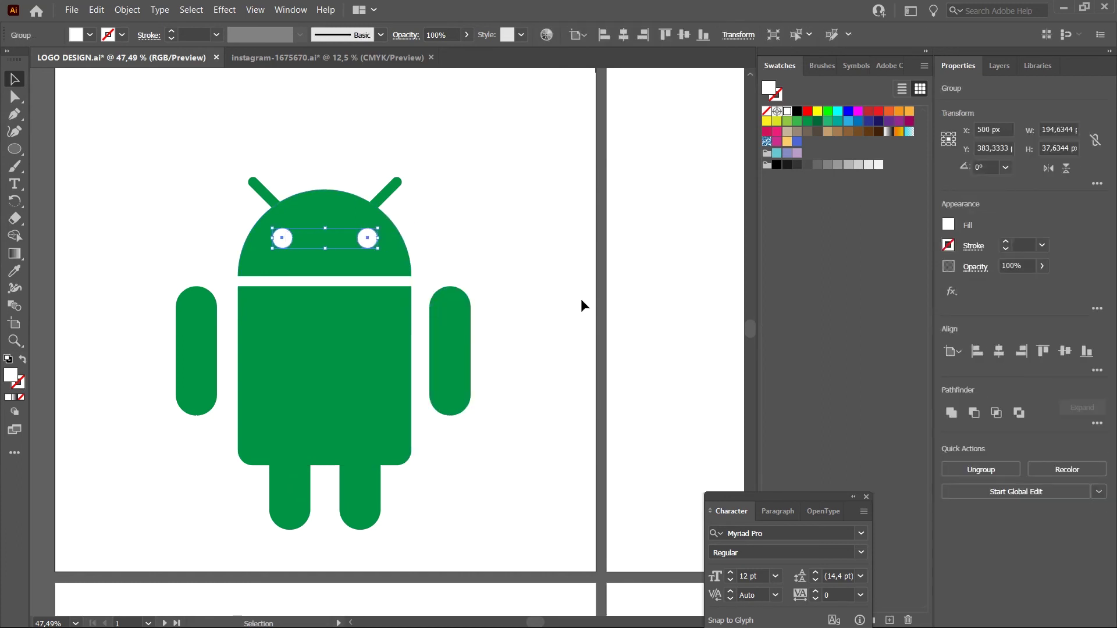
{"action": "left_click", "coordinate": [582, 298]}
{"action": "left_click", "coordinate": [368, 238]}
{"action": "key", "text": "shift+Down"}
- Group the head, antennae and eyes, nudge the group up, and undo an accidental colour change
{"action": "left_click", "coordinate": [541, 229]}
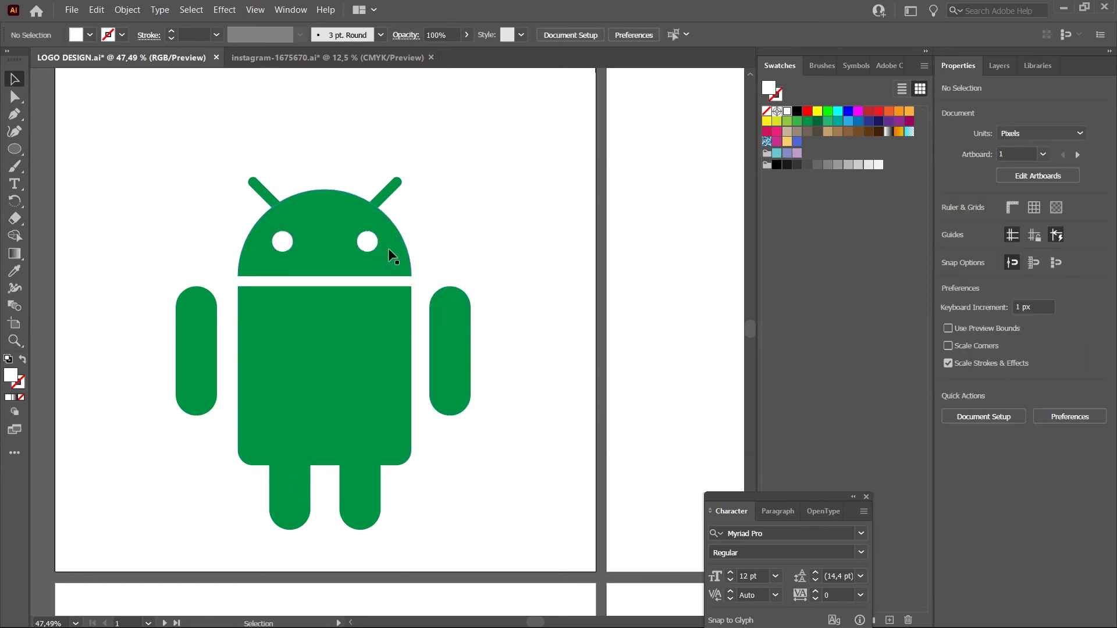
{"action": "left_click_drag", "start_coordinate": [252, 246], "coordinate": [254, 249]}
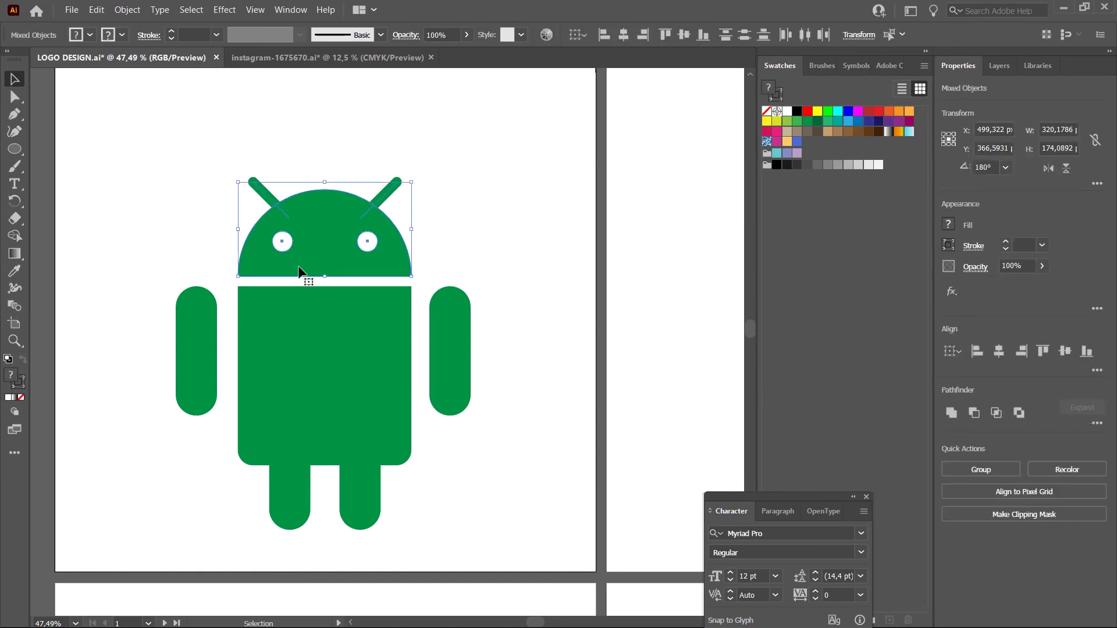
{"action": "right_click", "coordinate": [320, 239]}
{"action": "left_click", "coordinate": [372, 334]}
{"action": "key", "text": "Up"}
{"action": "key", "text": "Up"}
{"action": "key", "text": "Up"}
{"action": "key", "text": "Up"}
{"action": "key", "text": "Up"}
{"action": "key", "text": "Up"}
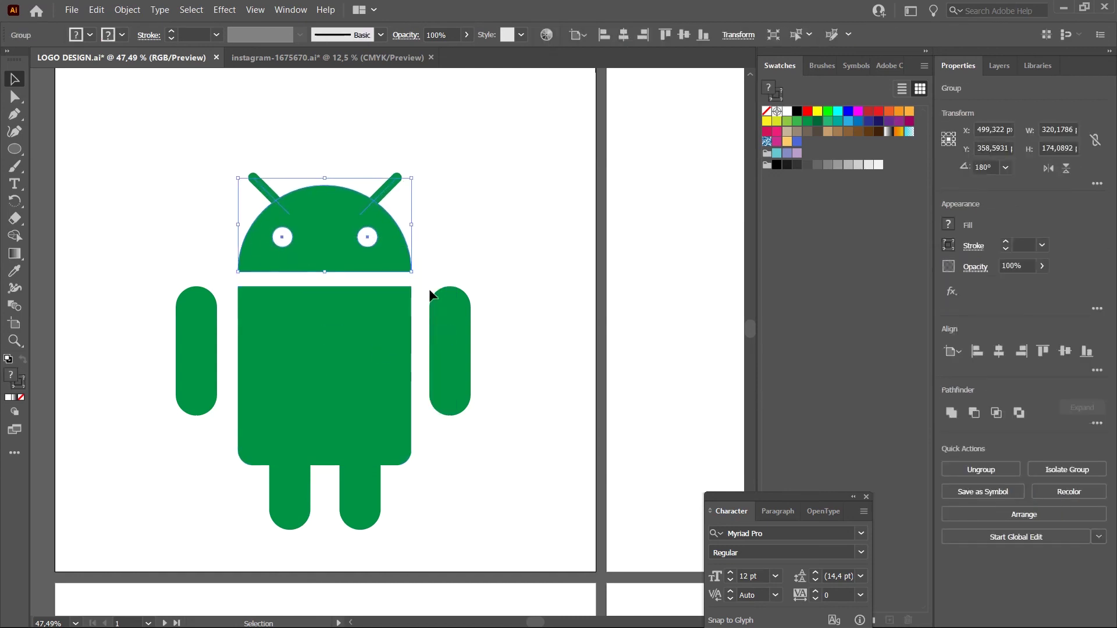
{"action": "left_click", "coordinate": [511, 265]}
{"action": "left_click", "coordinate": [390, 256]}
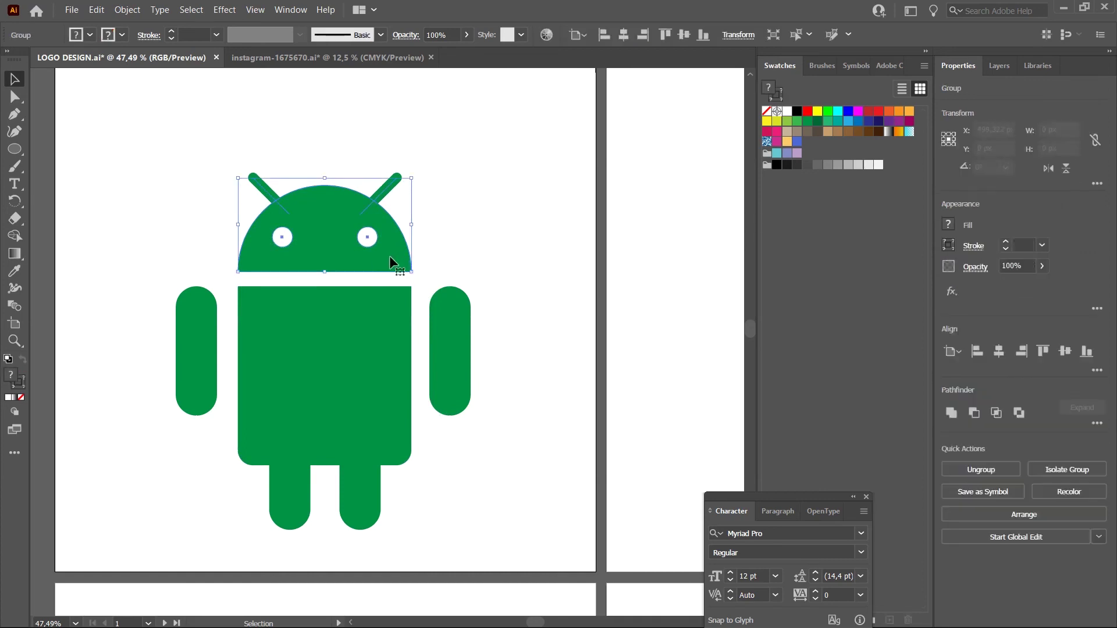
{"action": "key", "text": "slash"}
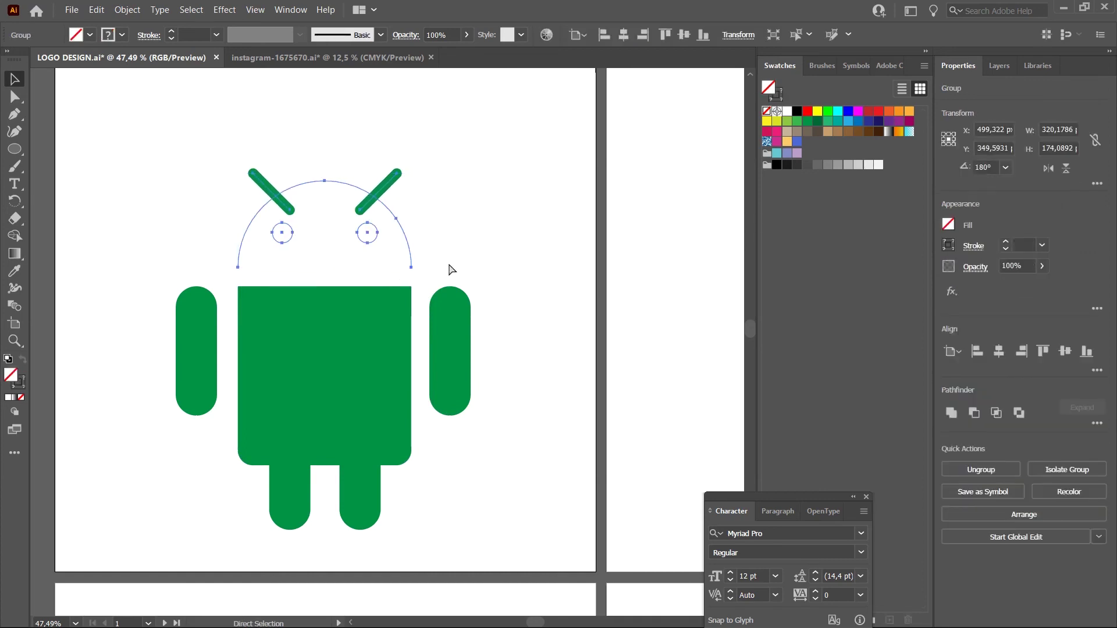
{"action": "key", "text": "ctrl+z"}
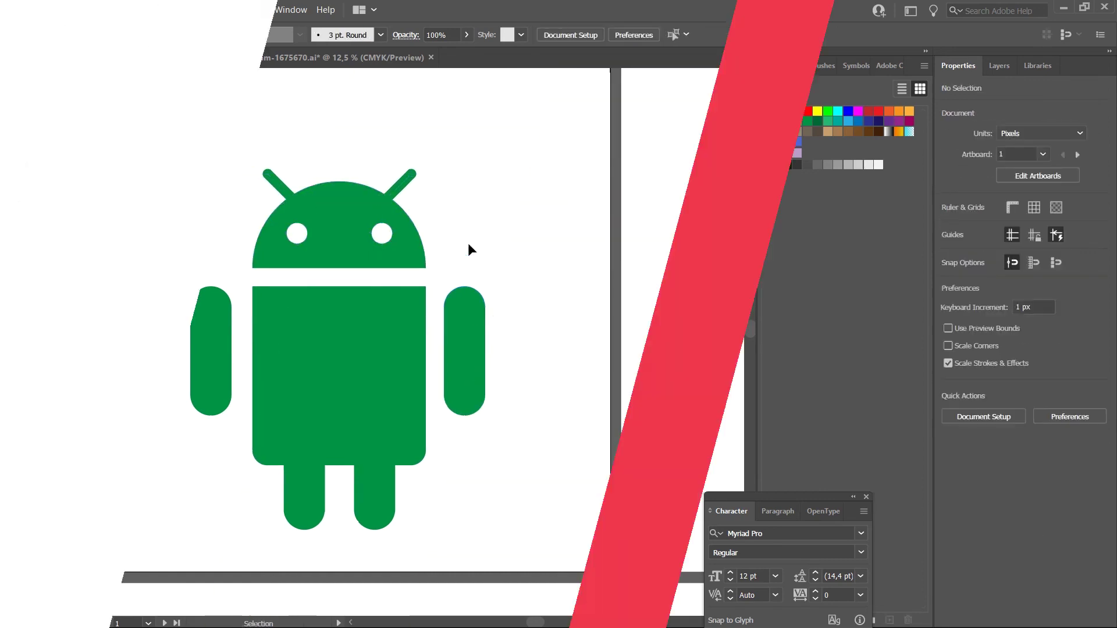